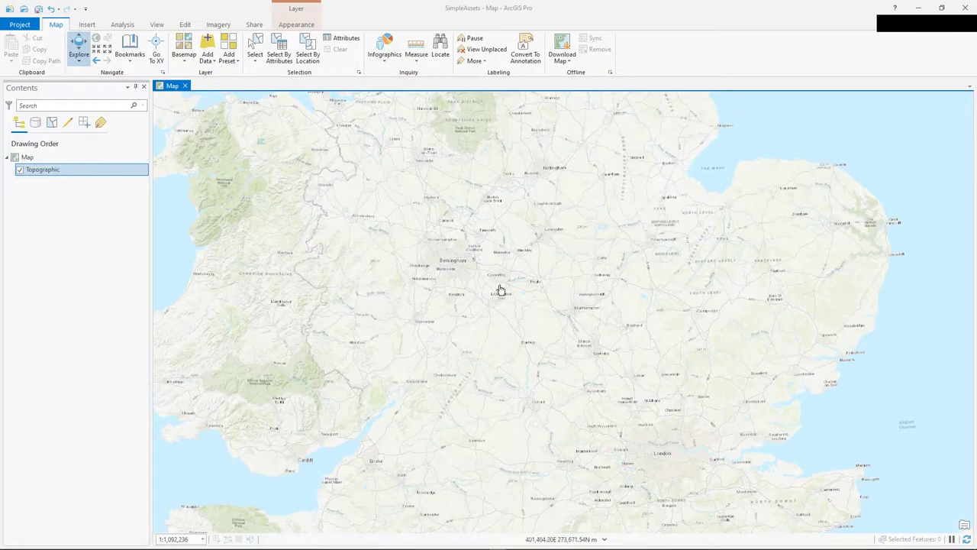
# Start adding data to the map and browse the layers available in the portal's Living Atlas.
pyautogui.click(217, 65)
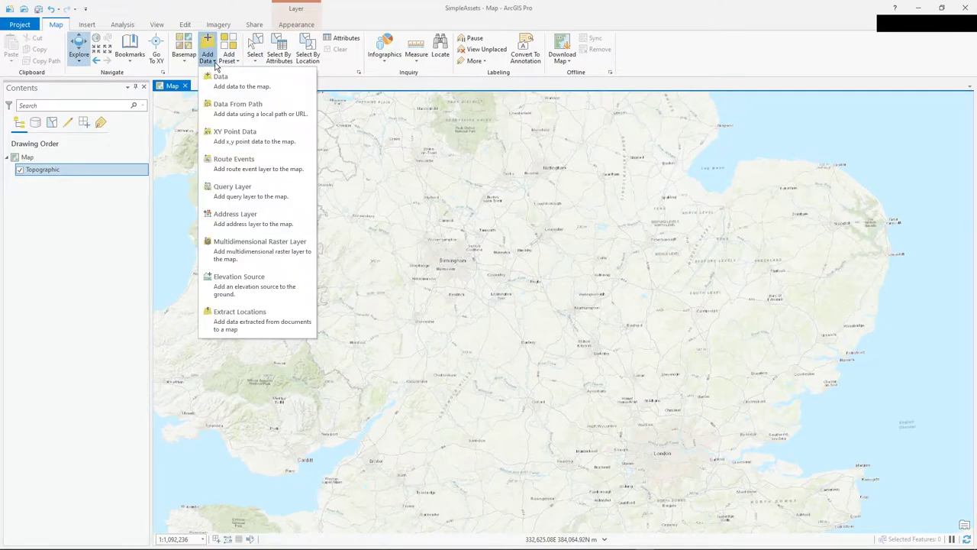
pyautogui.click(255, 93)
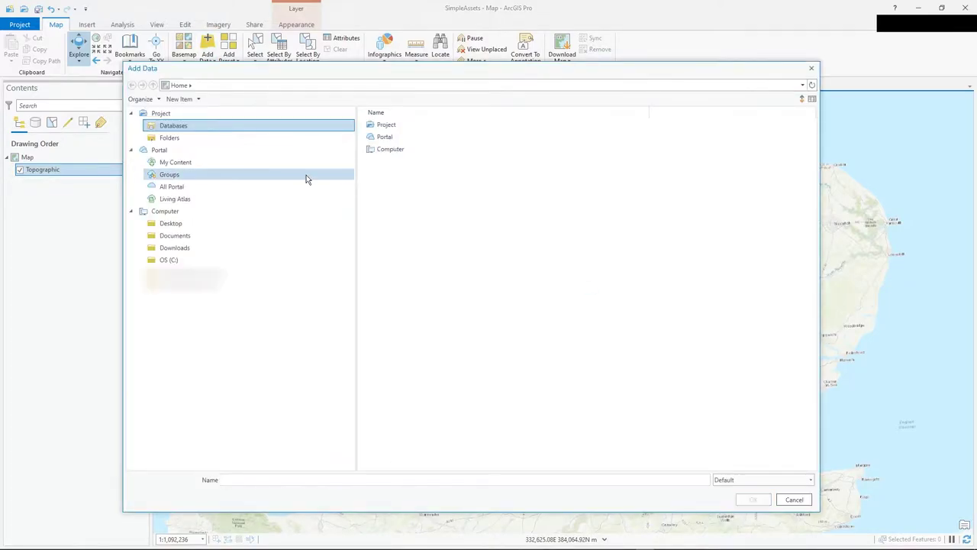
pyautogui.click(197, 200)
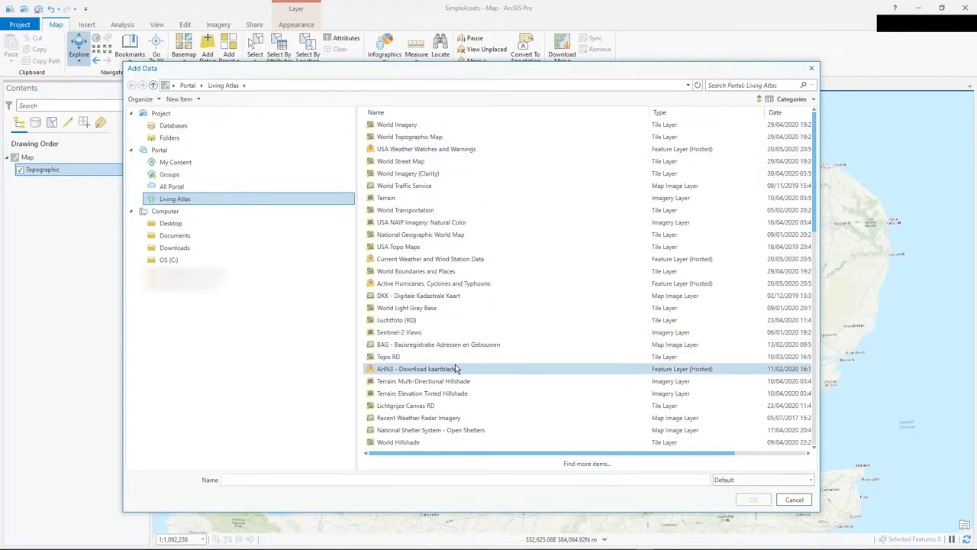
pyautogui.scroll(-5, 456, 368)
pyautogui.scroll(5, 458, 366)
pyautogui.scroll(-6, 458, 366)
pyautogui.scroll(6, 458, 366)
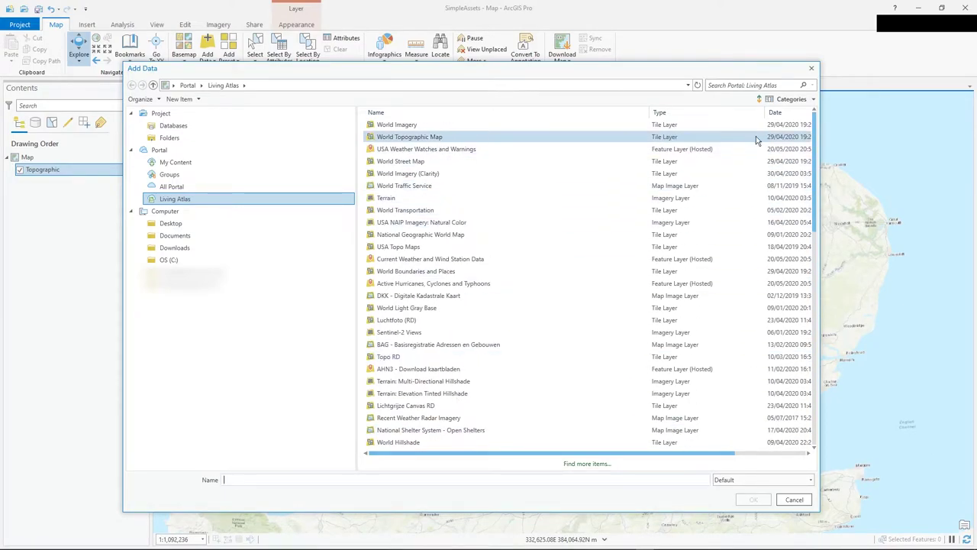
pyautogui.scroll(-5, 475, 309)
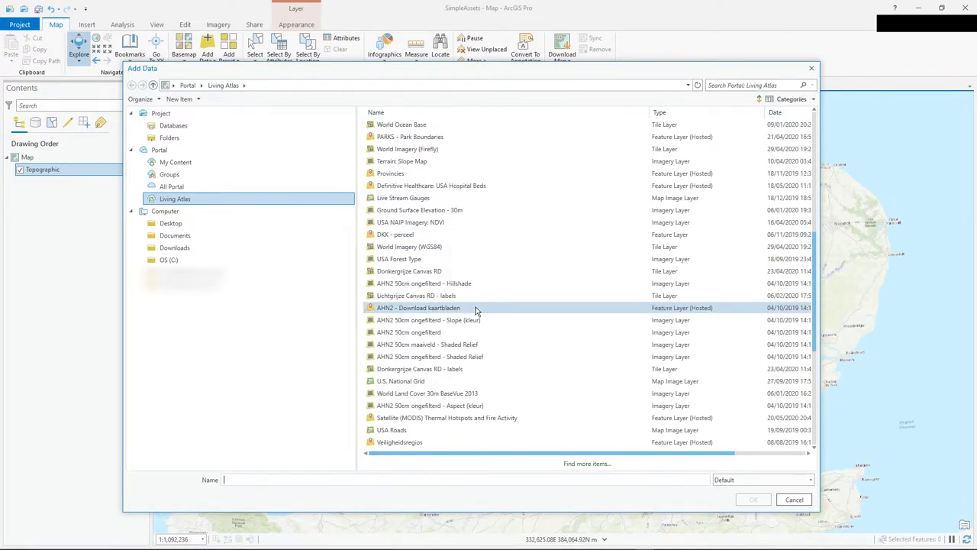
pyautogui.scroll(5, 534, 305)
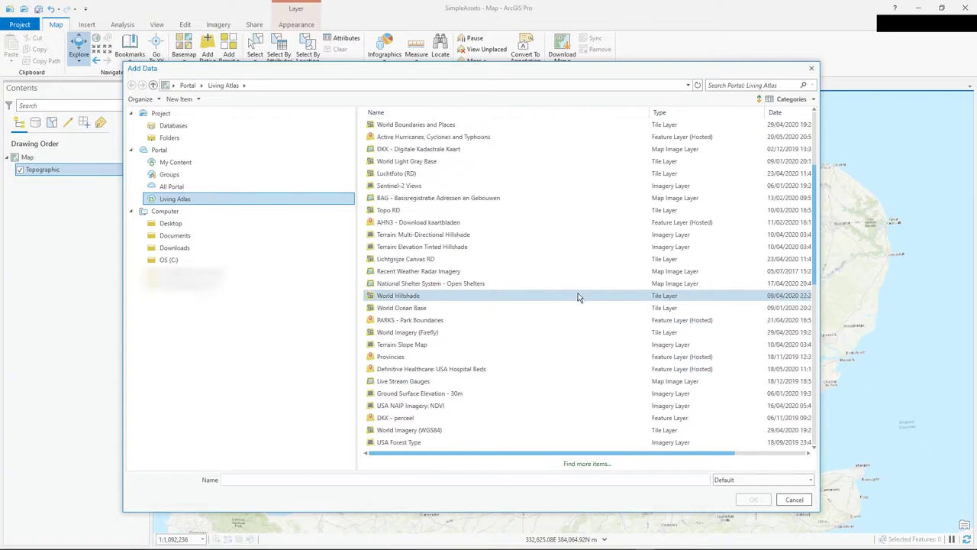
# Look through the Living Atlas categories and filter the items to New and noteworthy under Trending.
pyautogui.click(814, 100)
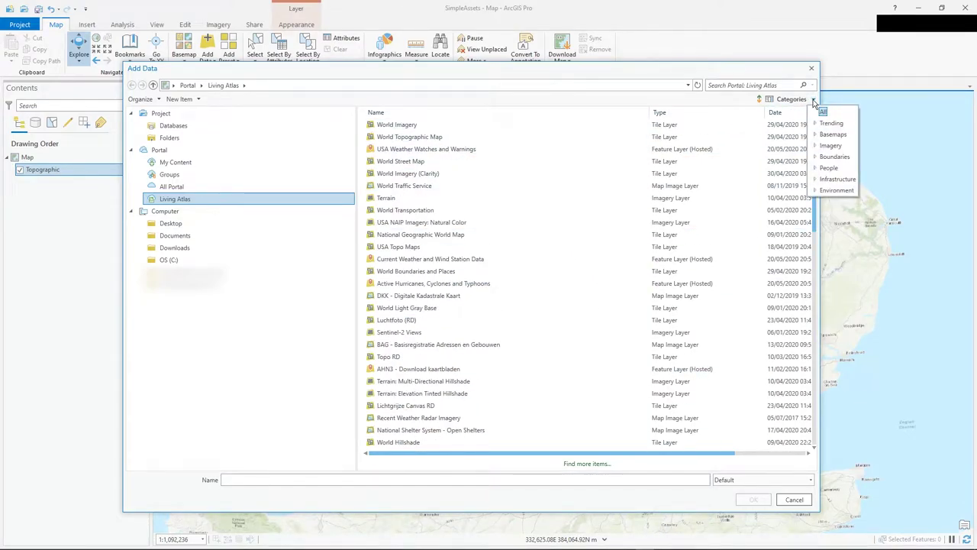
pyautogui.click(816, 123)
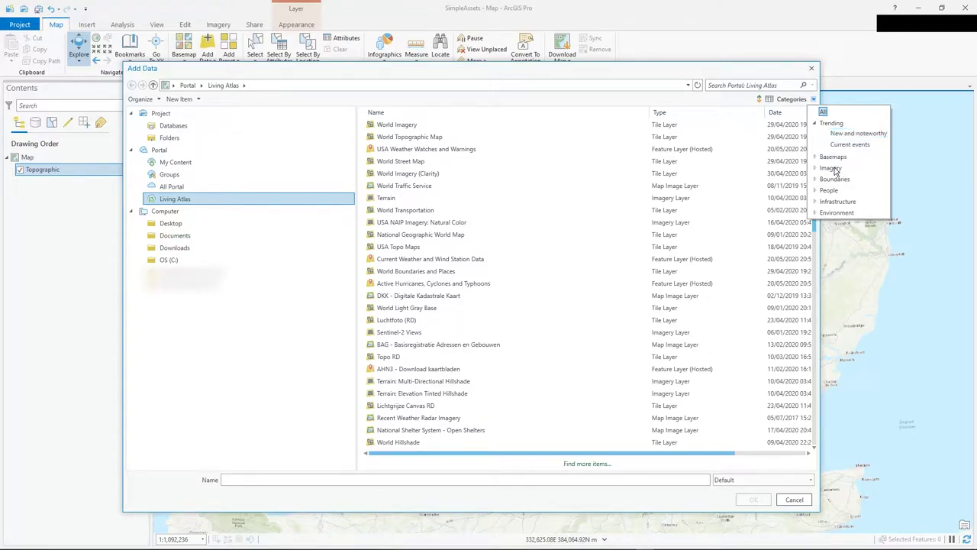
pyautogui.click(814, 191)
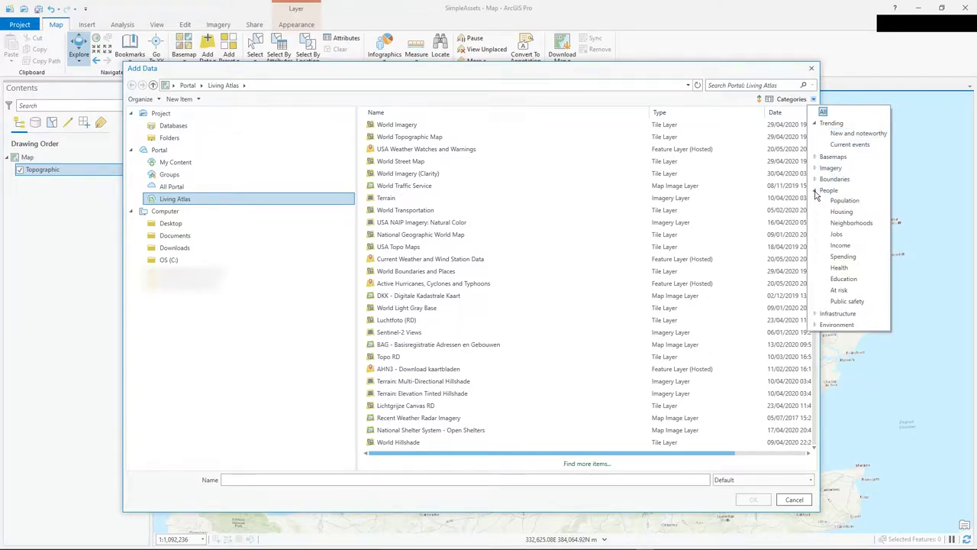
pyautogui.click(815, 191)
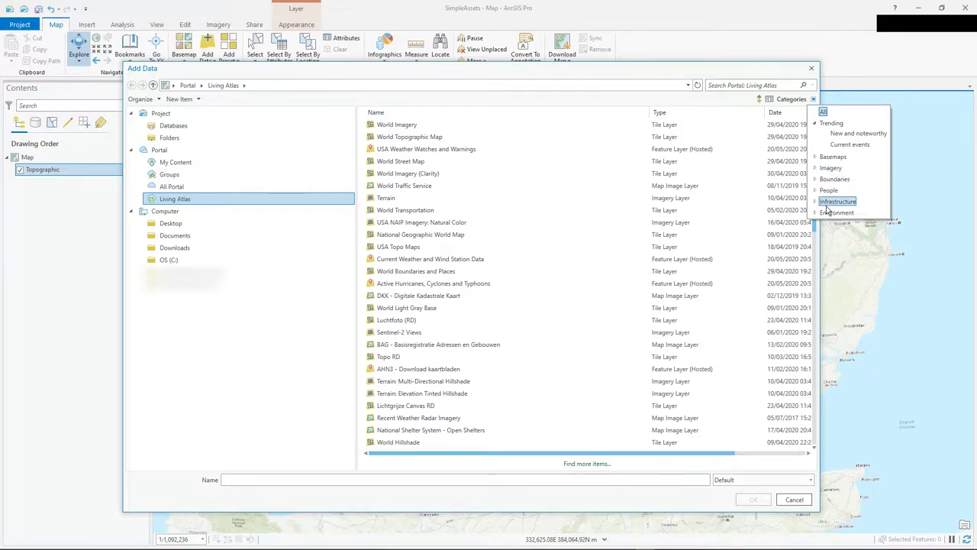
pyautogui.click(817, 213)
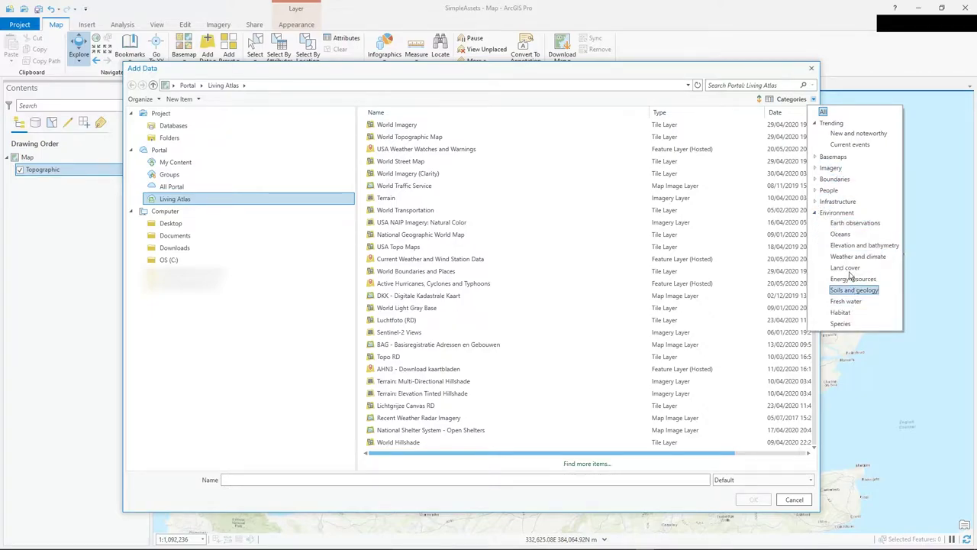
pyautogui.click(817, 213)
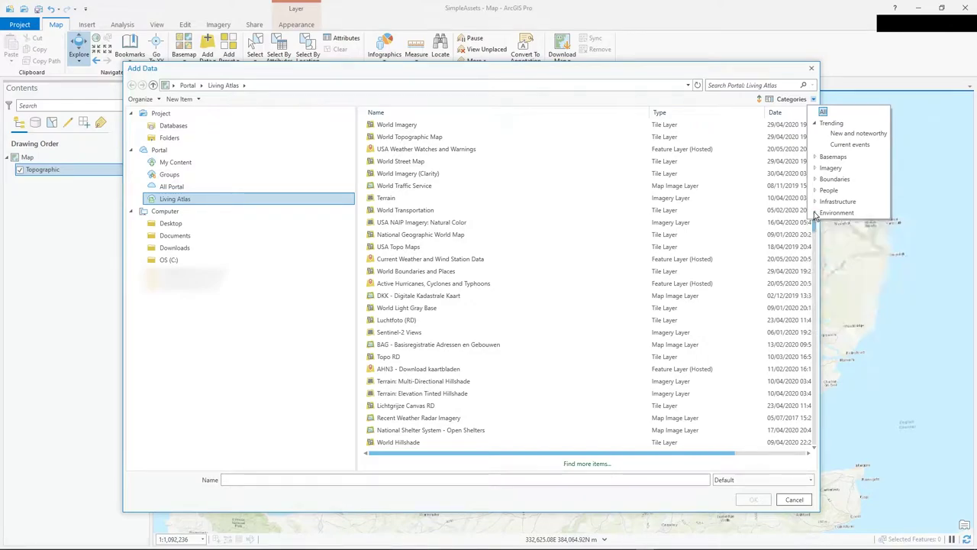
pyautogui.click(849, 134)
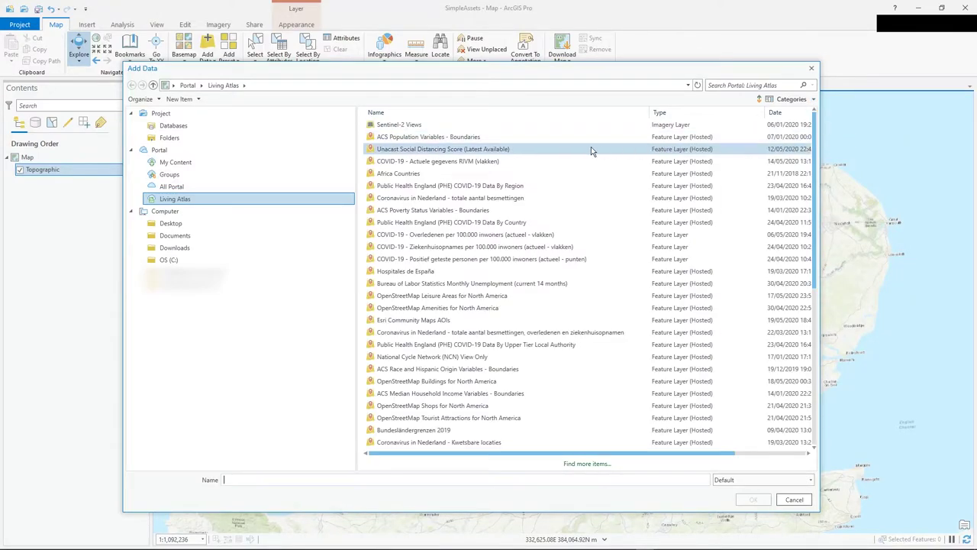
# Sort the items by name and add the Public Health England (PHE) COVID-19 Data By Upper Tier Local Authority layer to the map.
pyautogui.click(431, 115)
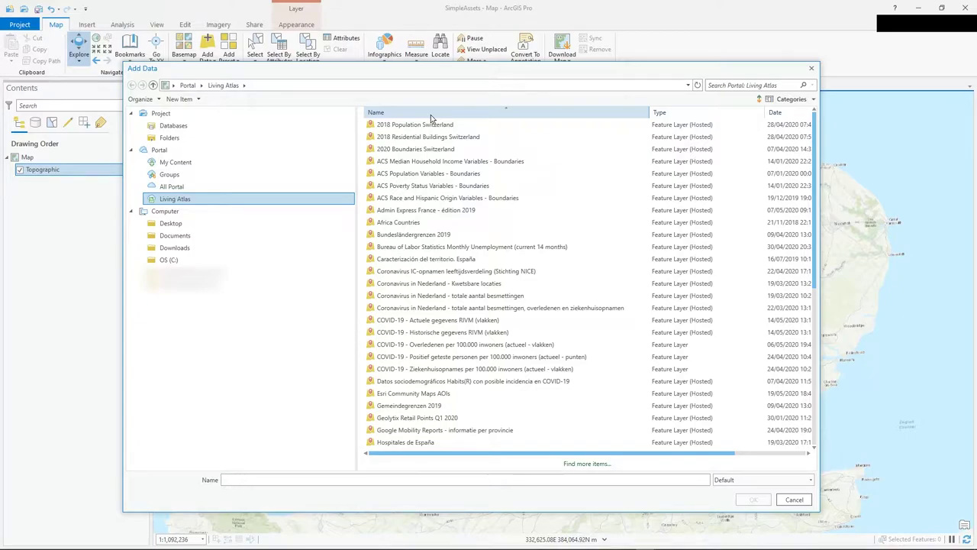
pyautogui.scroll(-3, 485, 254)
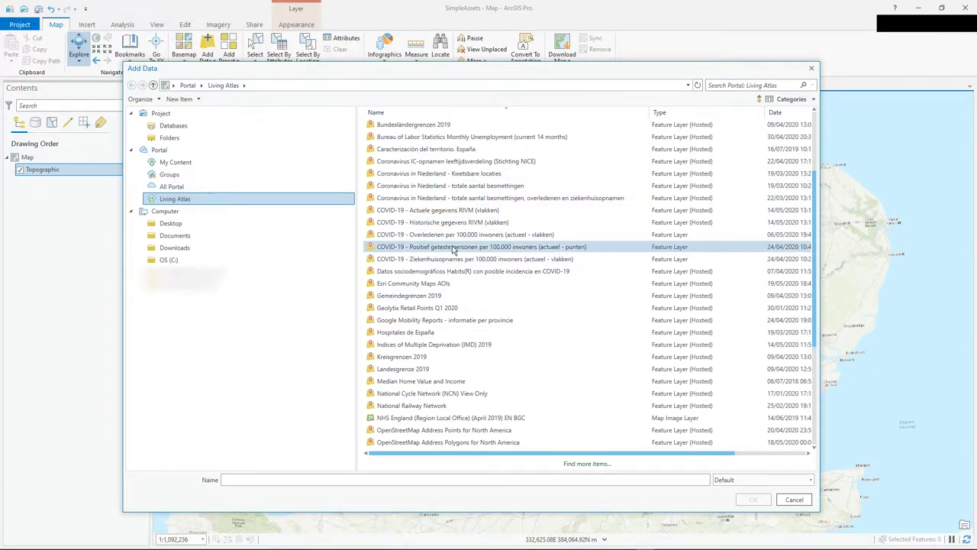
pyautogui.scroll(-5, 458, 260)
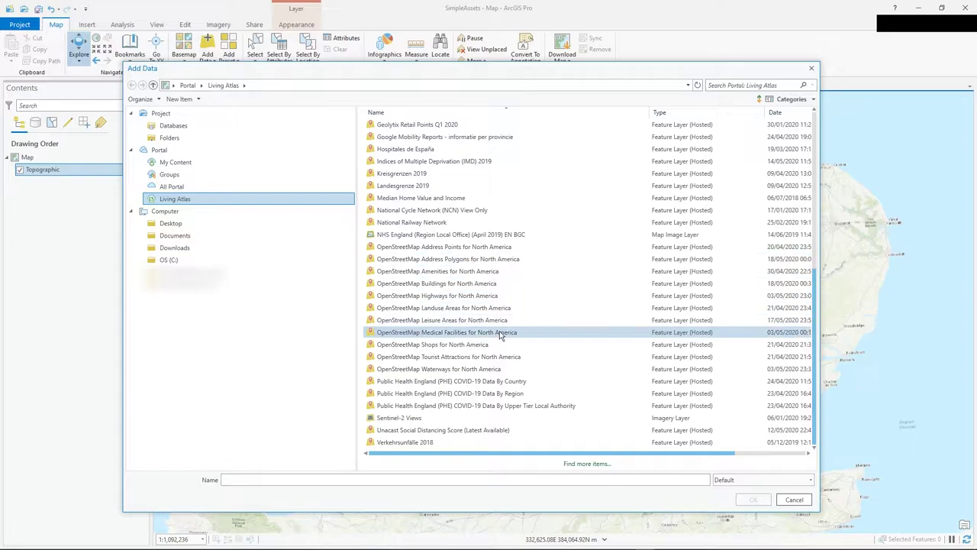
pyautogui.click(458, 406)
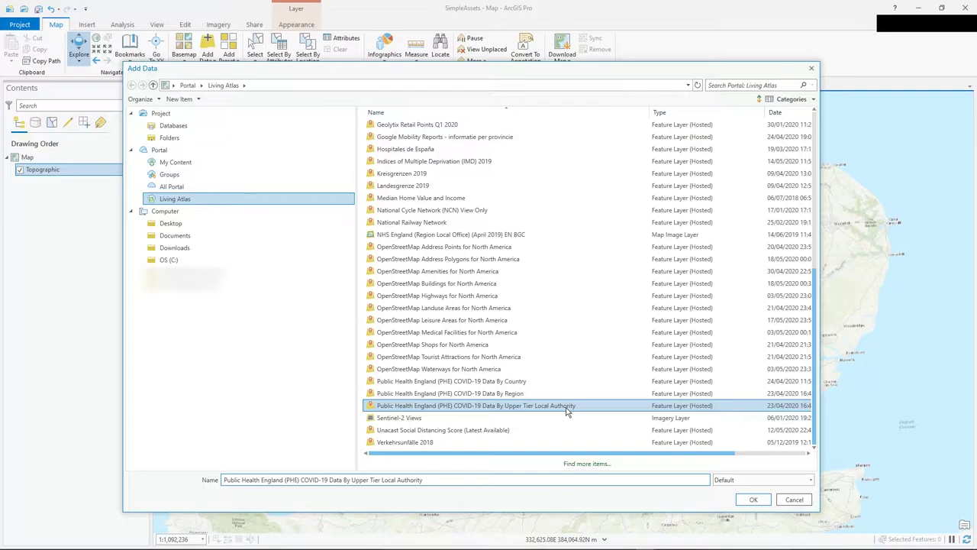
pyautogui.click(754, 499)
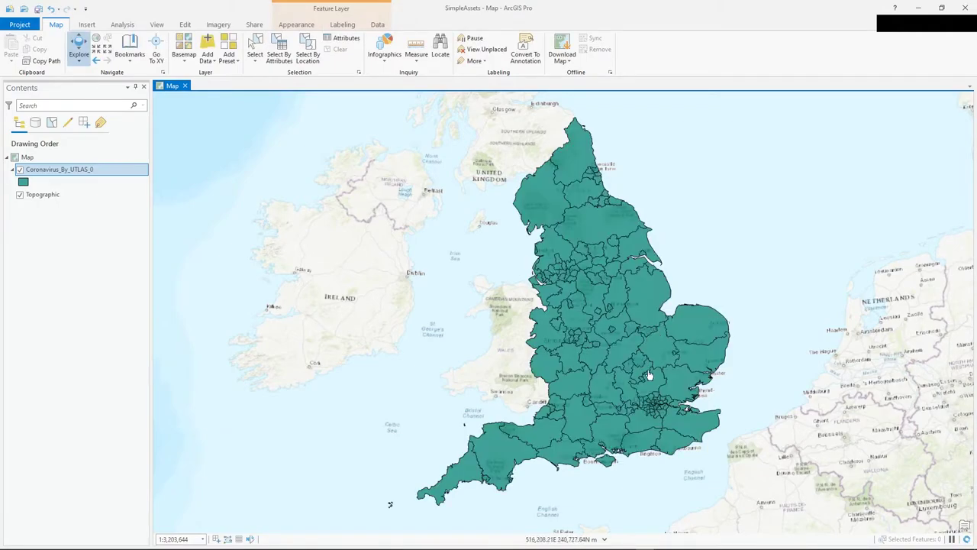
# Inspect the area name and total COVID-19 cases for Hertfordshire, just north of London, and close its details.
pyautogui.scroll(2, 651, 380)
pyautogui.scroll(2, 651, 379)
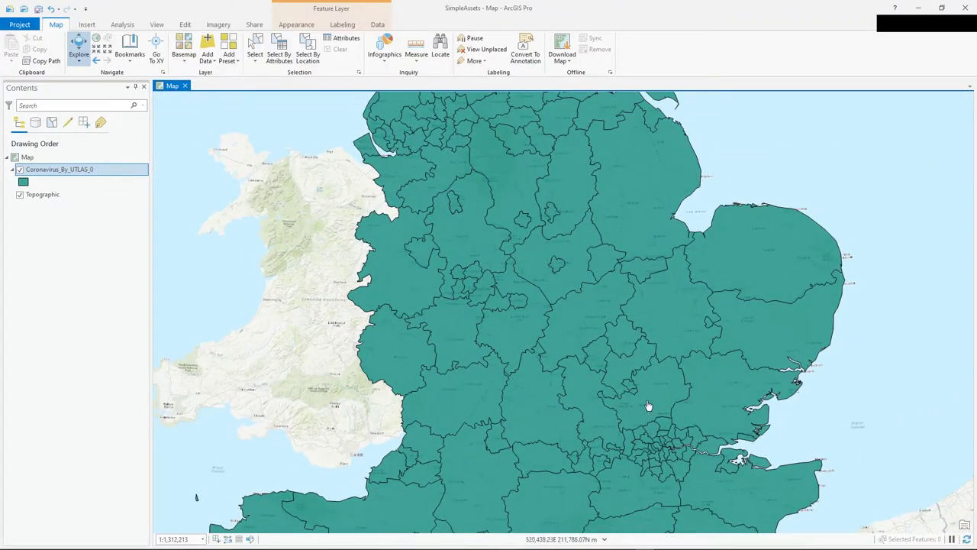
pyautogui.scroll(2, 665, 439)
pyautogui.scroll(2, 665, 439)
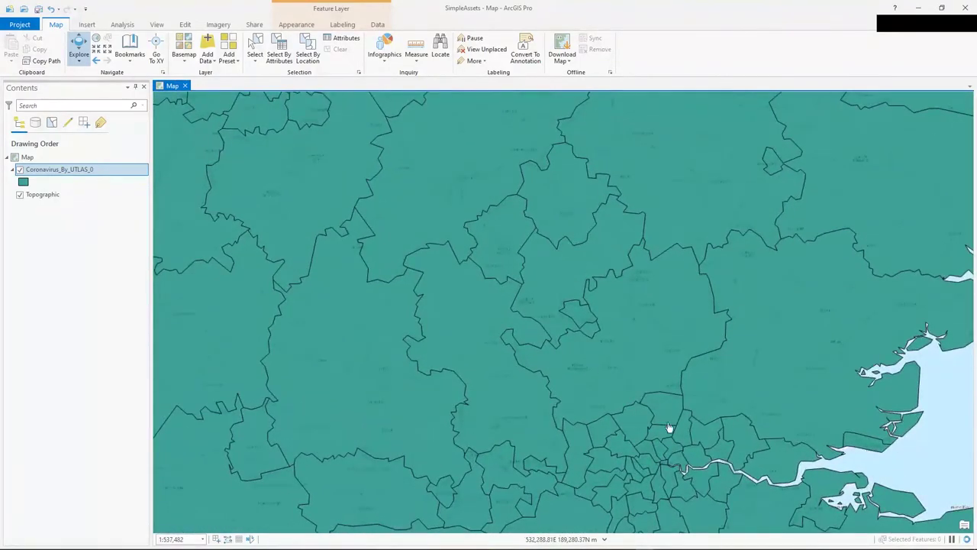
pyautogui.click(627, 319)
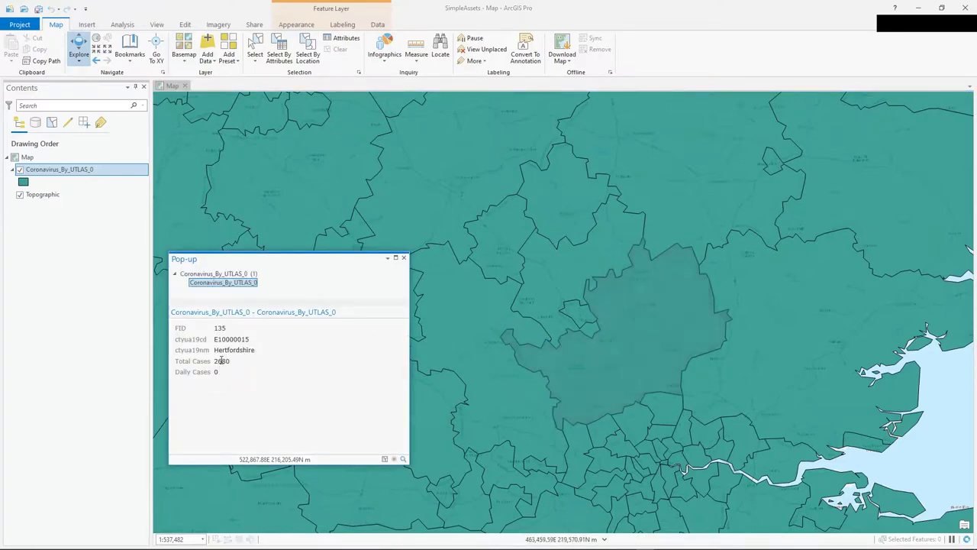
pyautogui.doubleClick(225, 351)
pyautogui.click(226, 365)
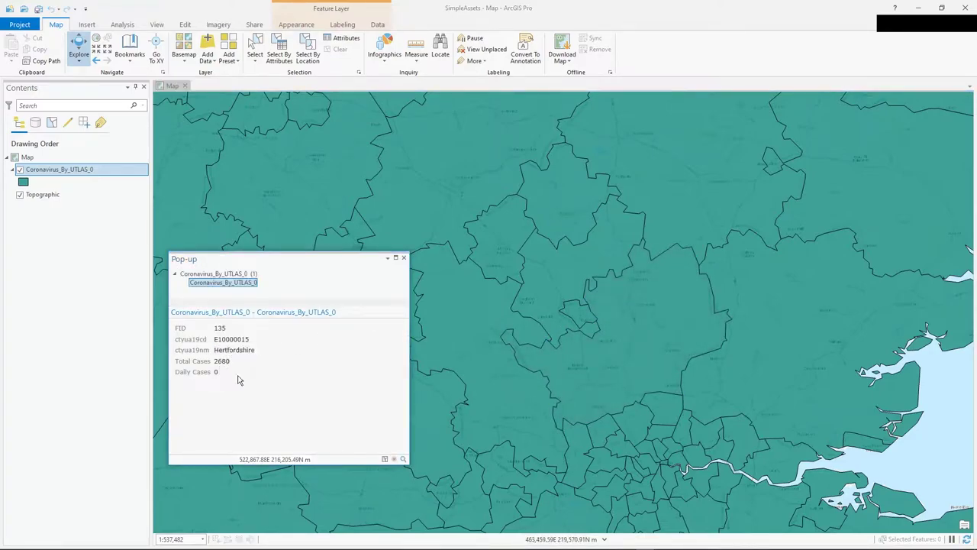
pyautogui.click(404, 257)
# Check the total COVID-19 cases for Surrey, southwest of London, and close its details.
pyautogui.moveTo(729, 321); pyautogui.dragTo(699, 168)
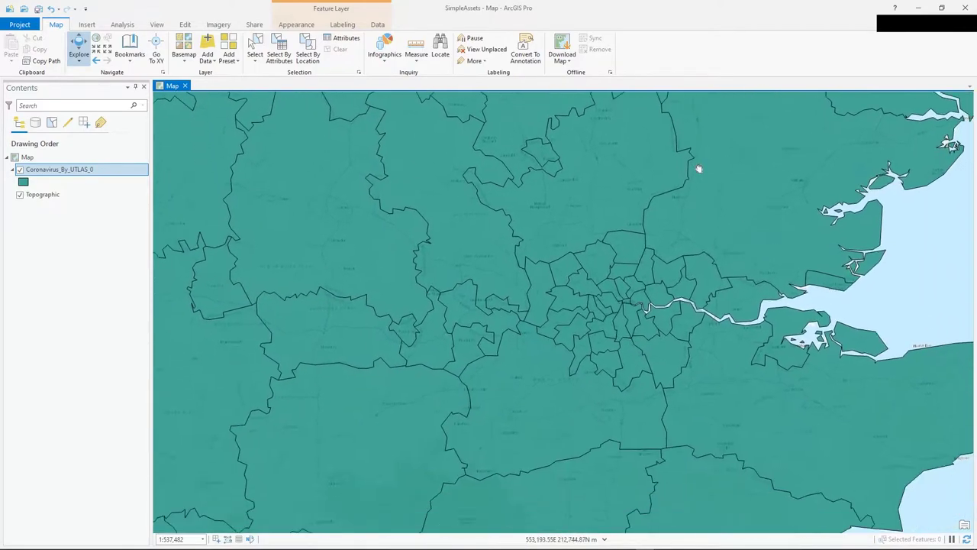
pyautogui.click(546, 354)
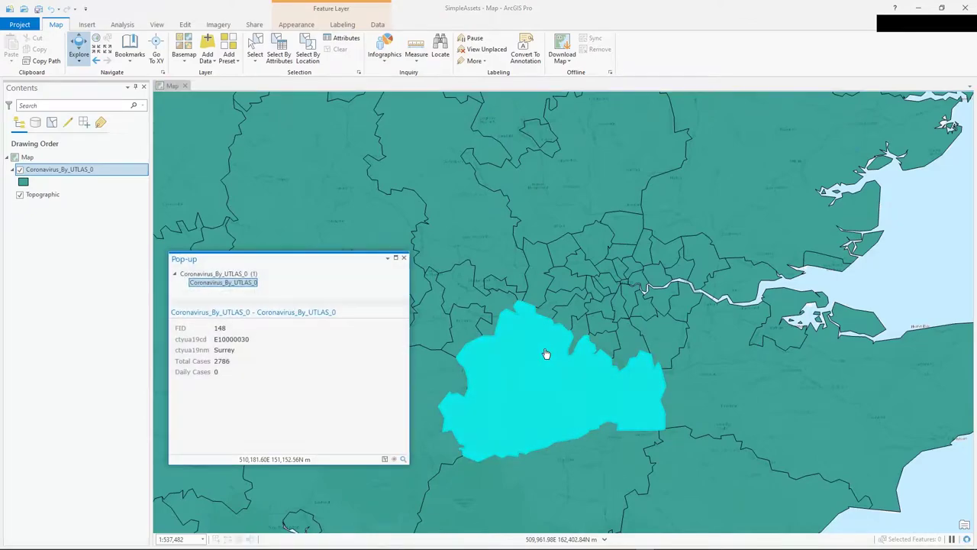
pyautogui.doubleClick(224, 361)
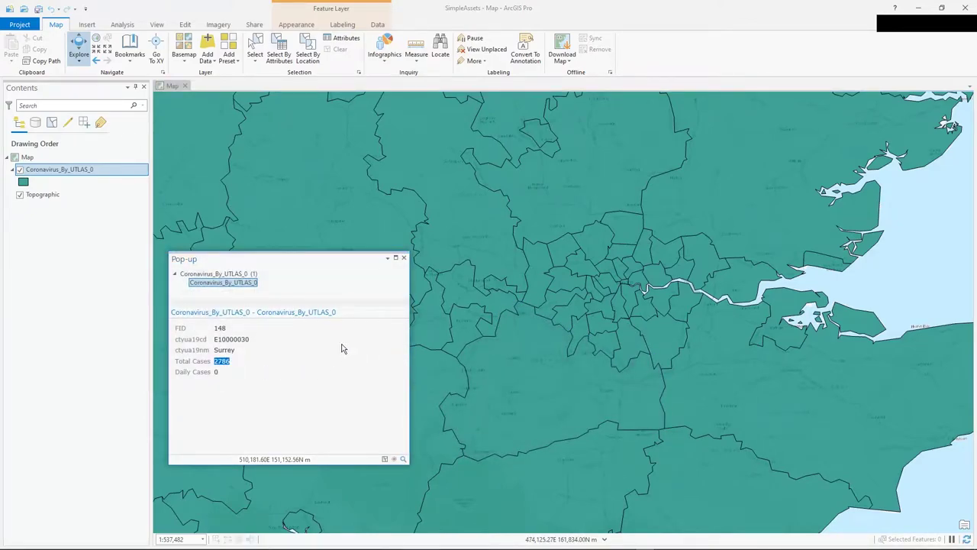
pyautogui.click(404, 258)
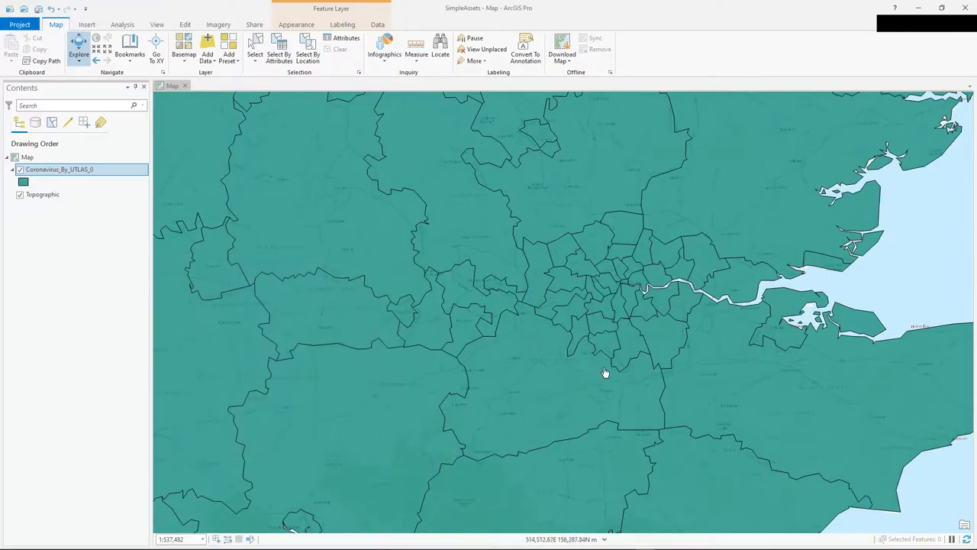
pyautogui.scroll(-3, 558, 340)
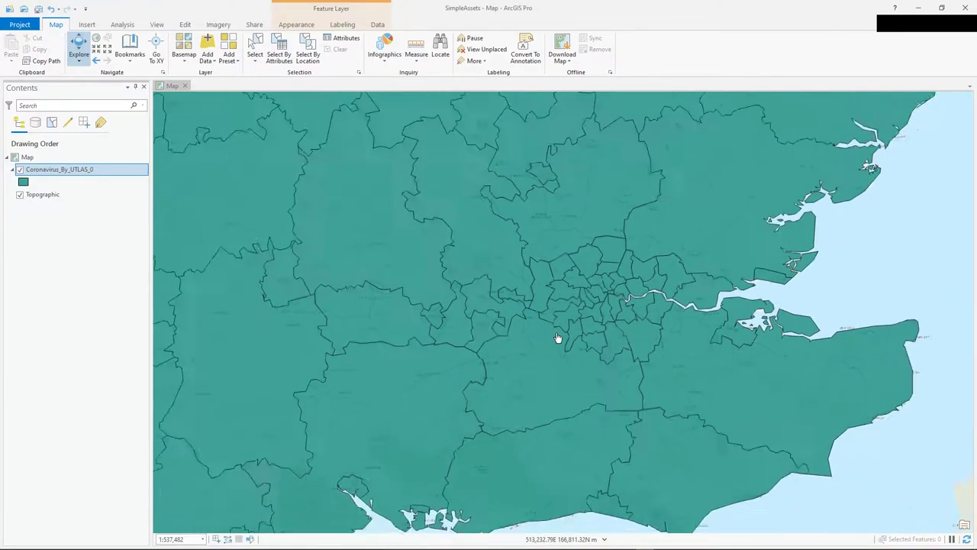
pyautogui.scroll(-2, 560, 338)
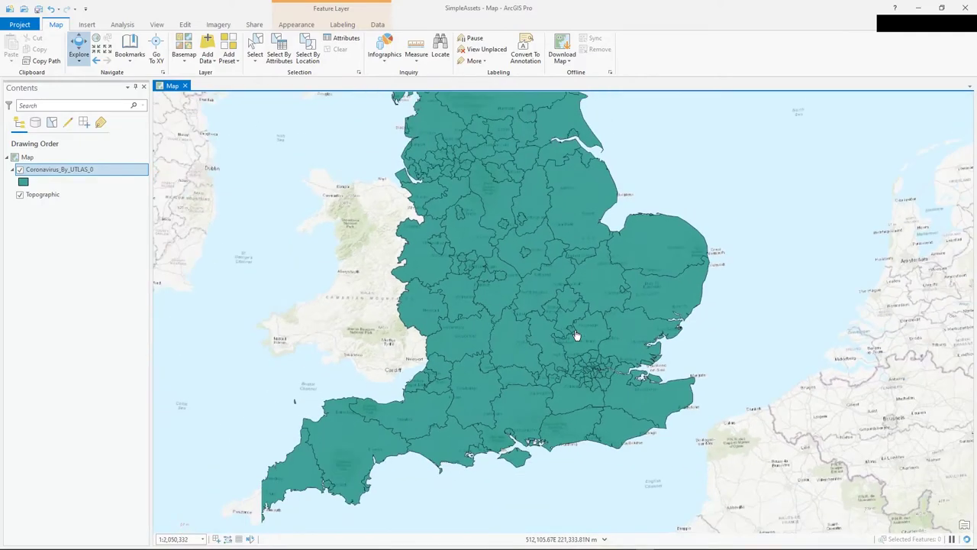
pyautogui.moveTo(576, 336); pyautogui.dragTo(558, 360)
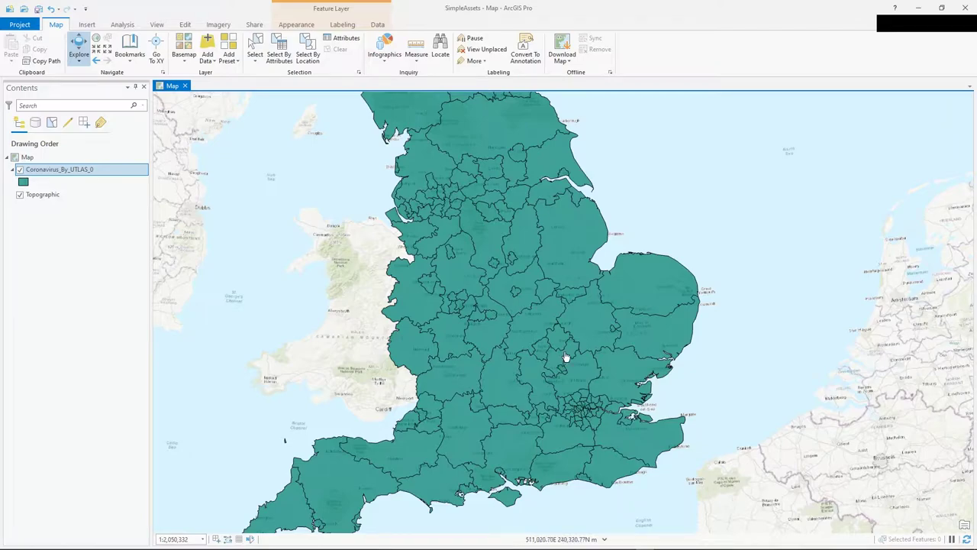
pyautogui.scroll(2, 565, 357)
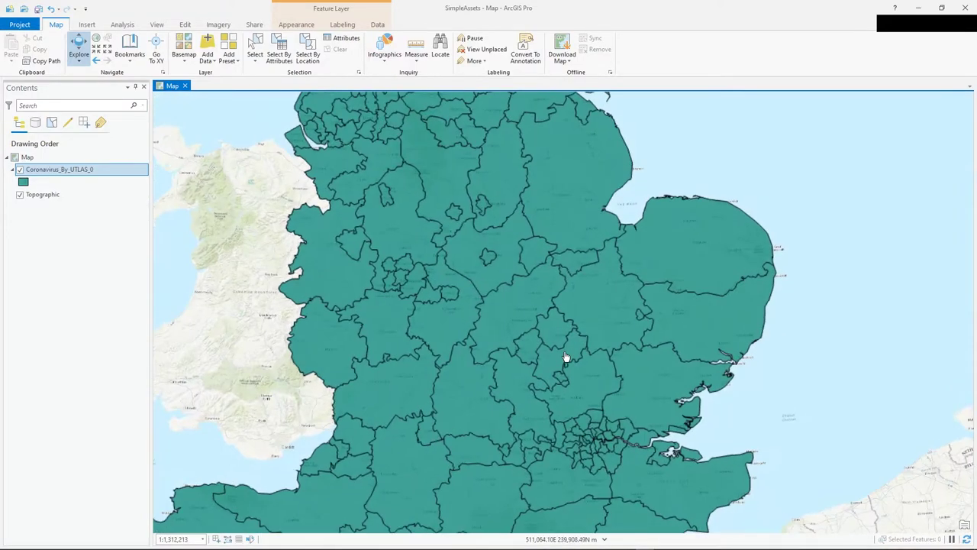
pyautogui.click(21, 183)
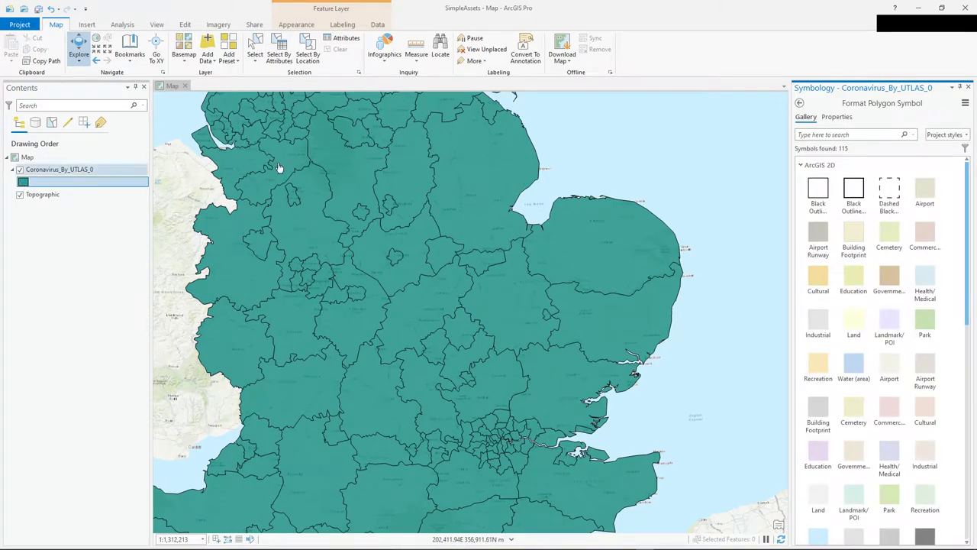
pyautogui.click(968, 87)
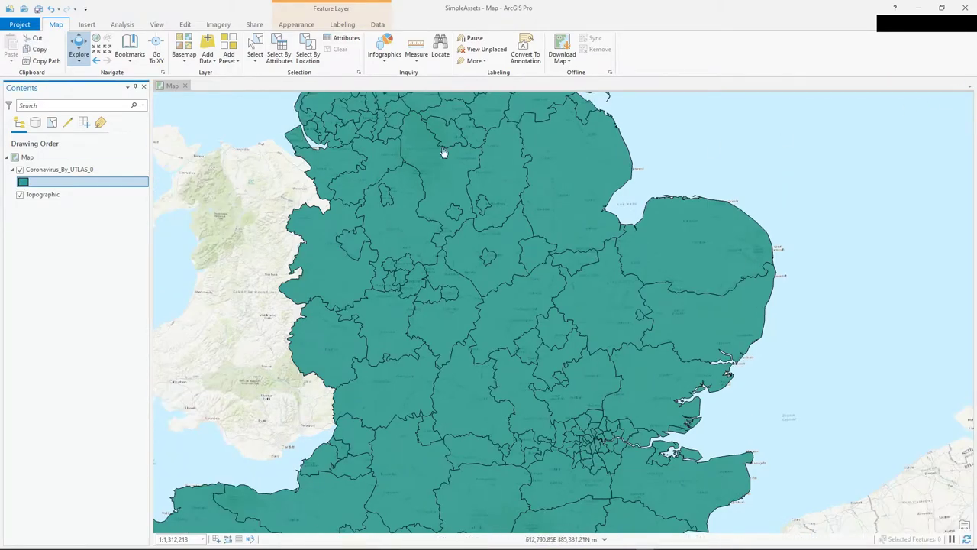
pyautogui.rightClick(29, 184)
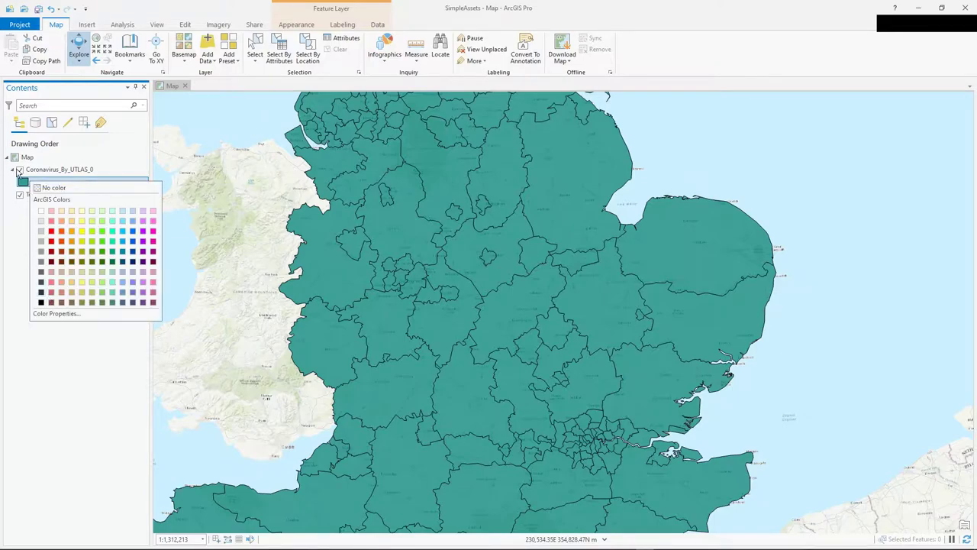
# Open the primary symbology settings of the Coronavirus_By_UTLAS_0 layer.
pyautogui.click(30, 171)
pyautogui.rightClick(30, 171)
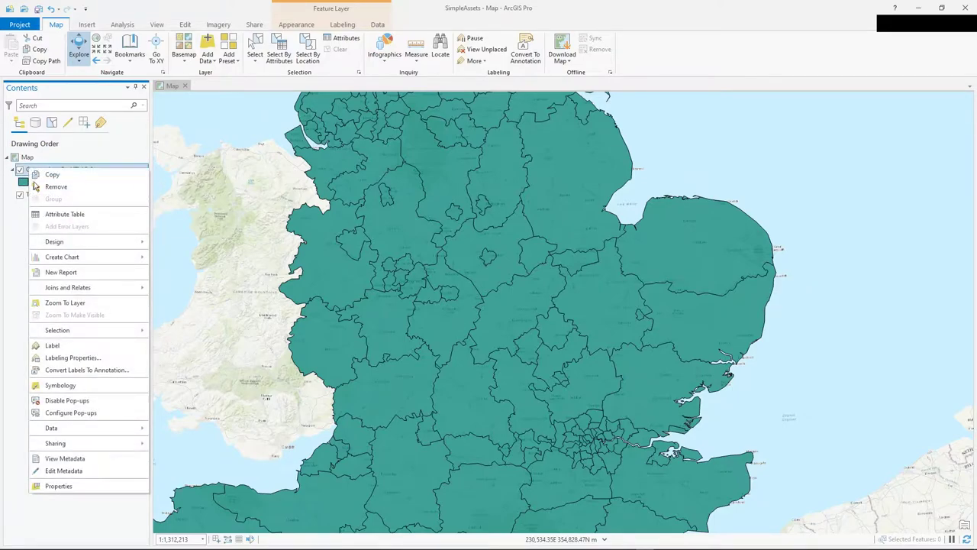
pyautogui.click(49, 388)
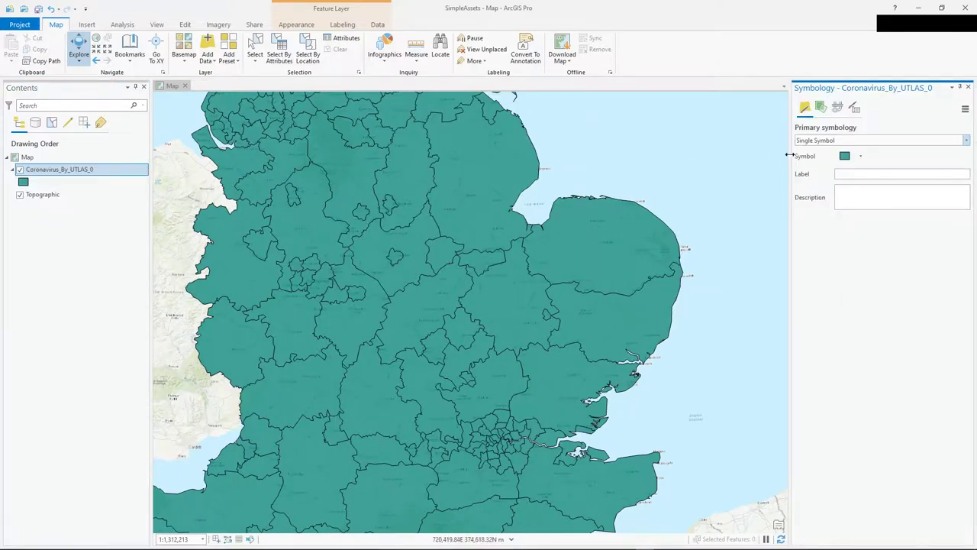
# Symbolise the Coronavirus_By_UTLAS_0 layer with Graduated Colors based on the Total Cases field.
pyautogui.click(966, 141)
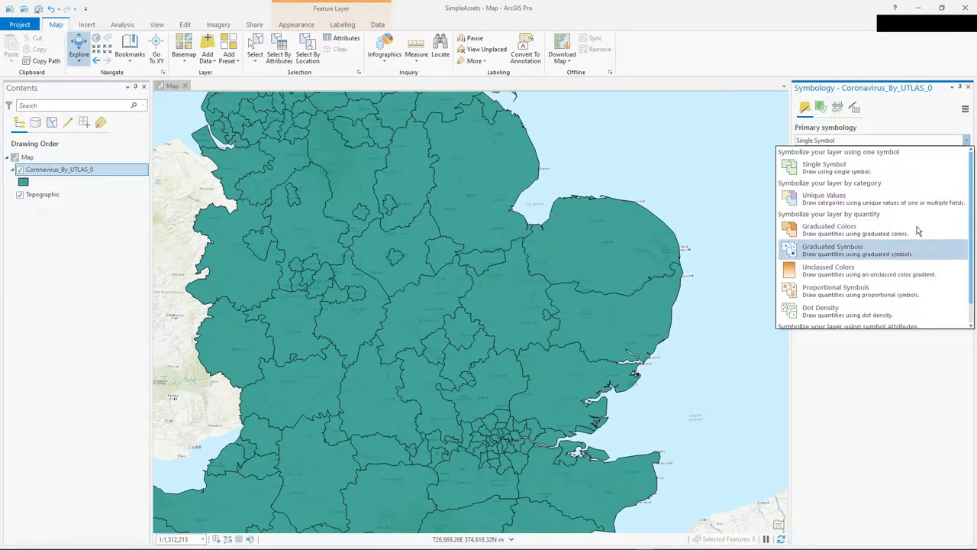
pyautogui.click(875, 239)
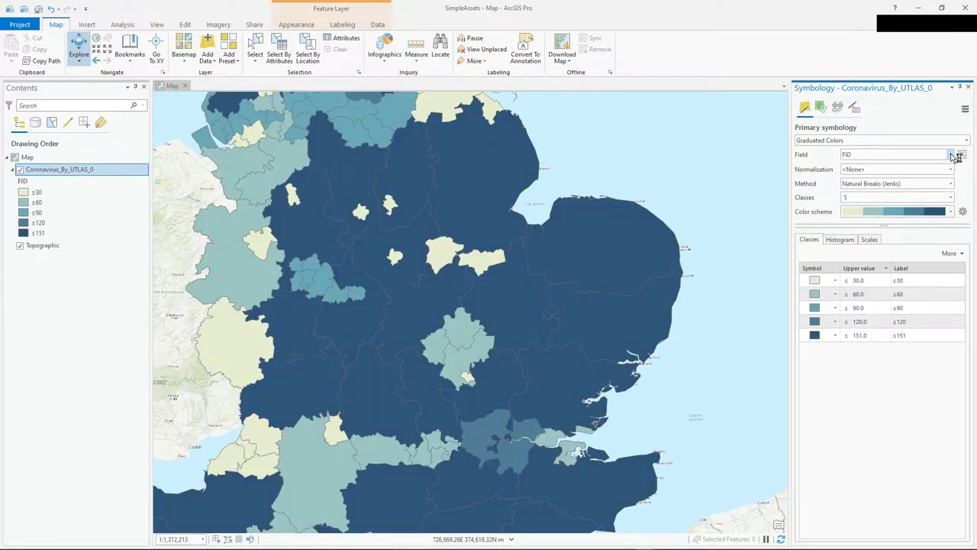
pyautogui.click(951, 155)
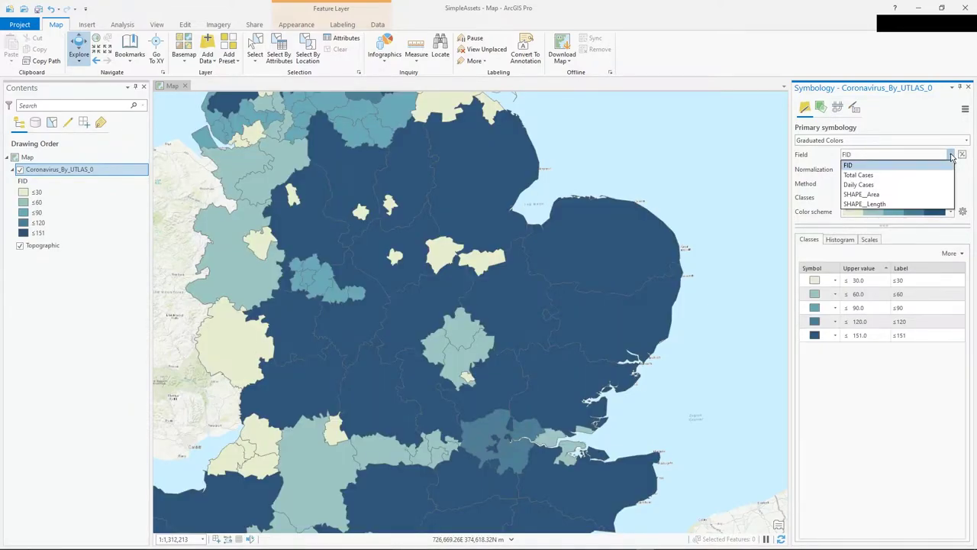
pyautogui.click(885, 176)
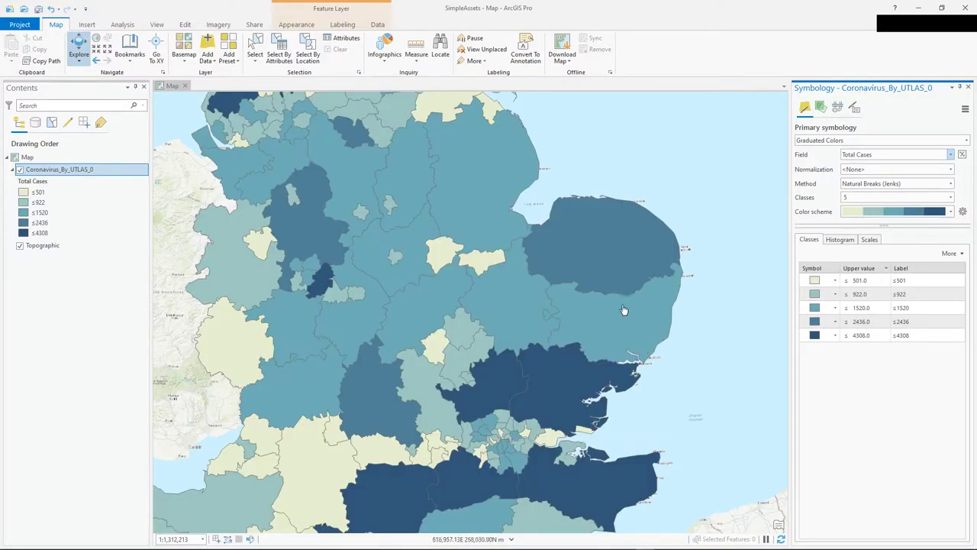
# Apply the continuous yellow-to-red color scheme to the Total Cases classes.
pyautogui.moveTo(633, 312); pyautogui.dragTo(678, 296)
pyautogui.click(948, 213)
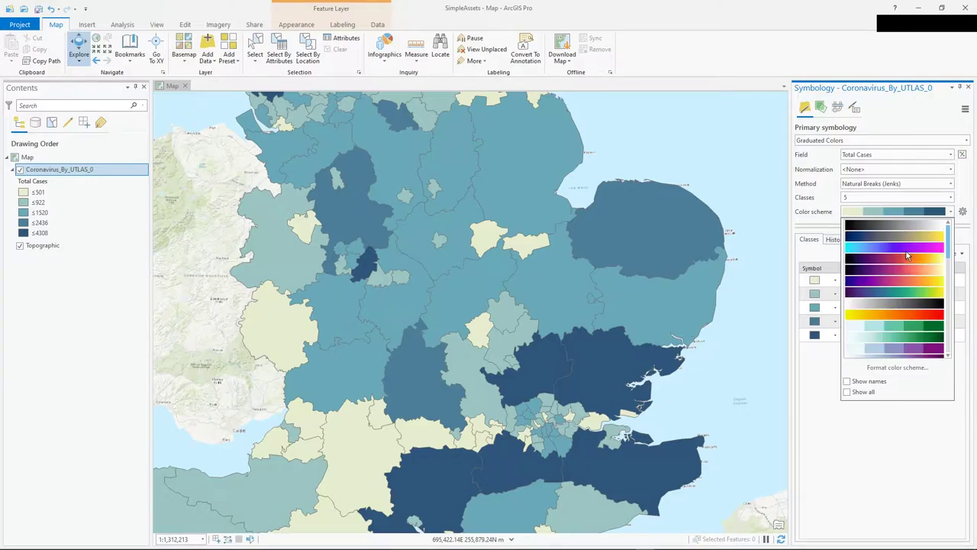
pyautogui.click(923, 313)
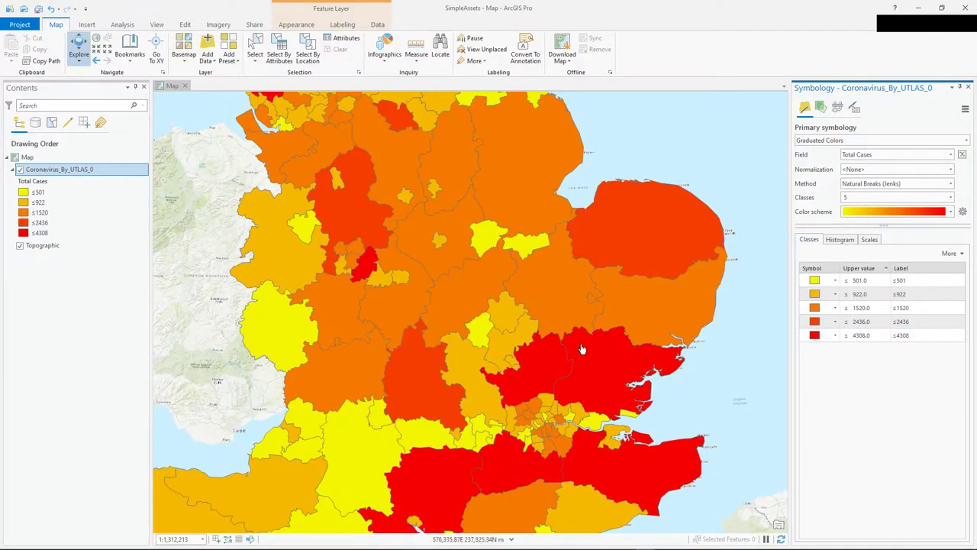
pyautogui.scroll(-2, 562, 343)
pyautogui.scroll(-2, 555, 308)
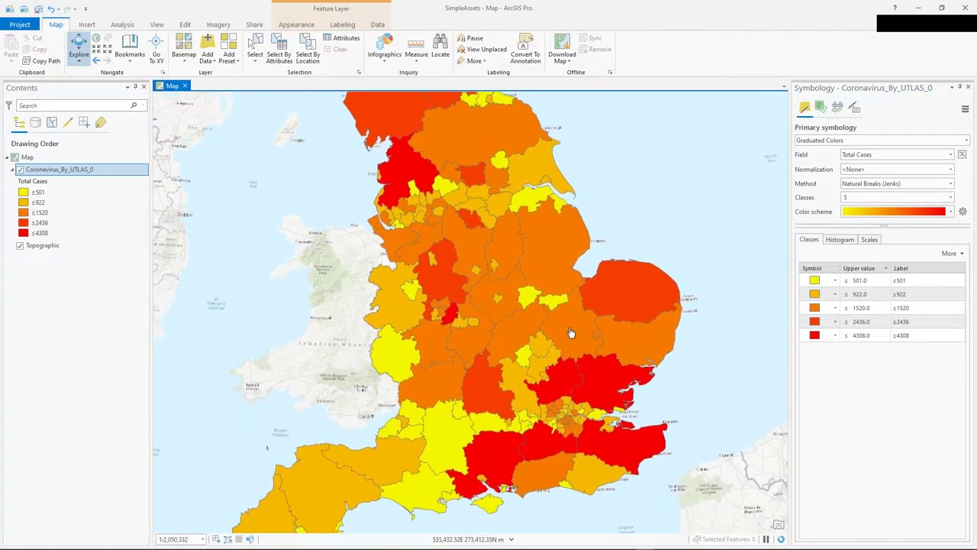
pyautogui.scroll(2, 555, 327)
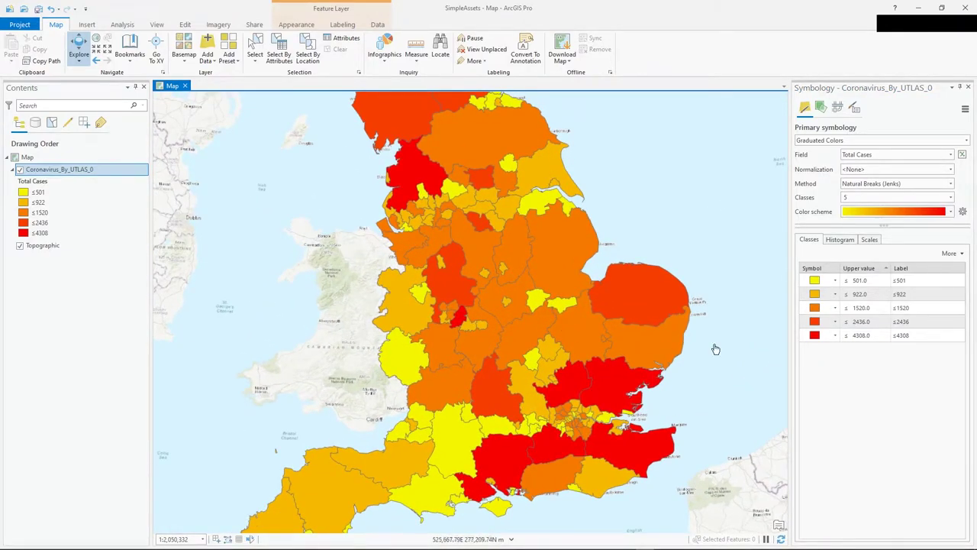
# Look at the options for varying the layer's symbology by attribute and return to the primary symbology.
pyautogui.rightClick(68, 169)
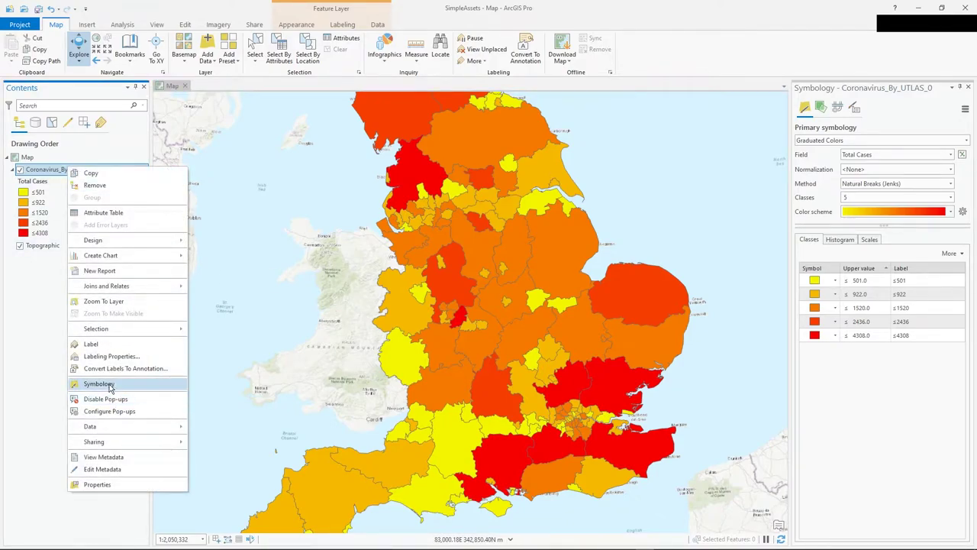
pyautogui.click(832, 418)
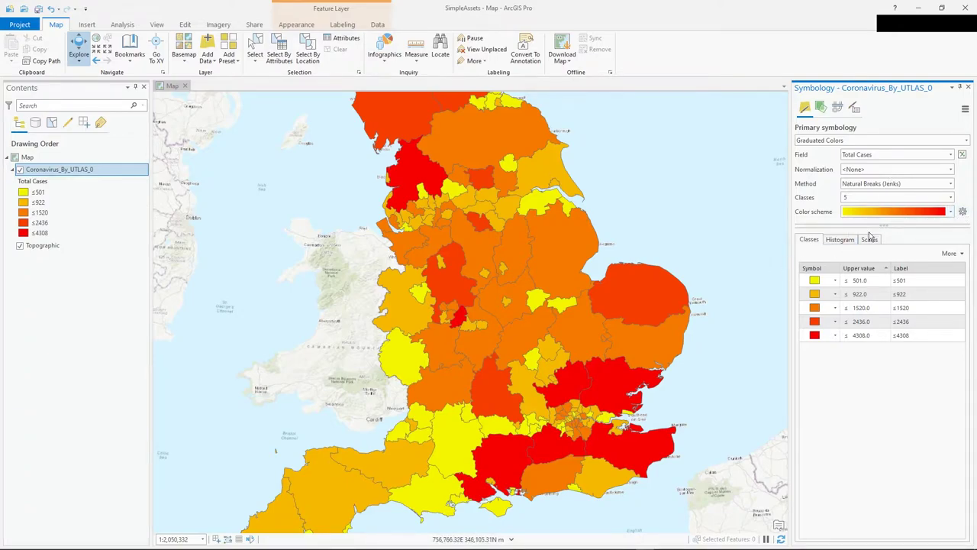
pyautogui.click(822, 108)
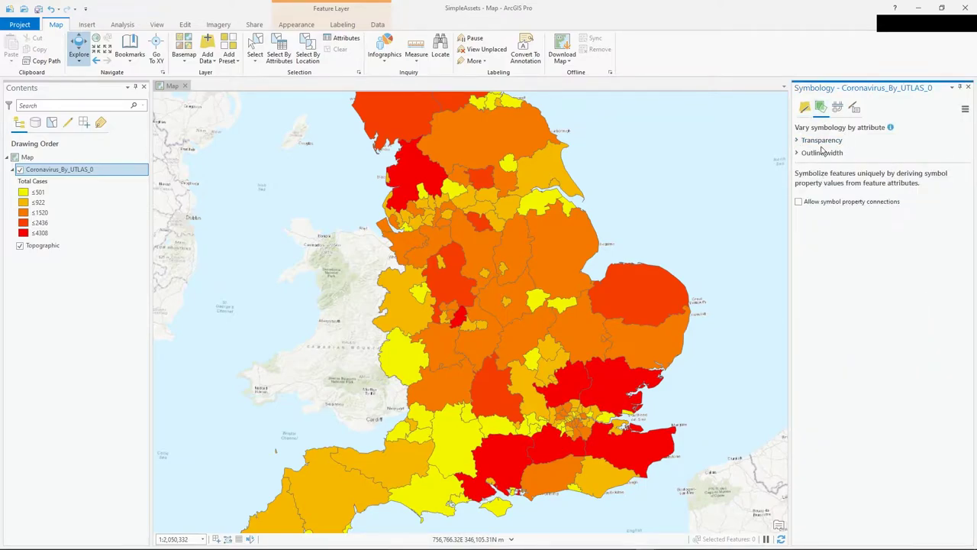
pyautogui.click(806, 112)
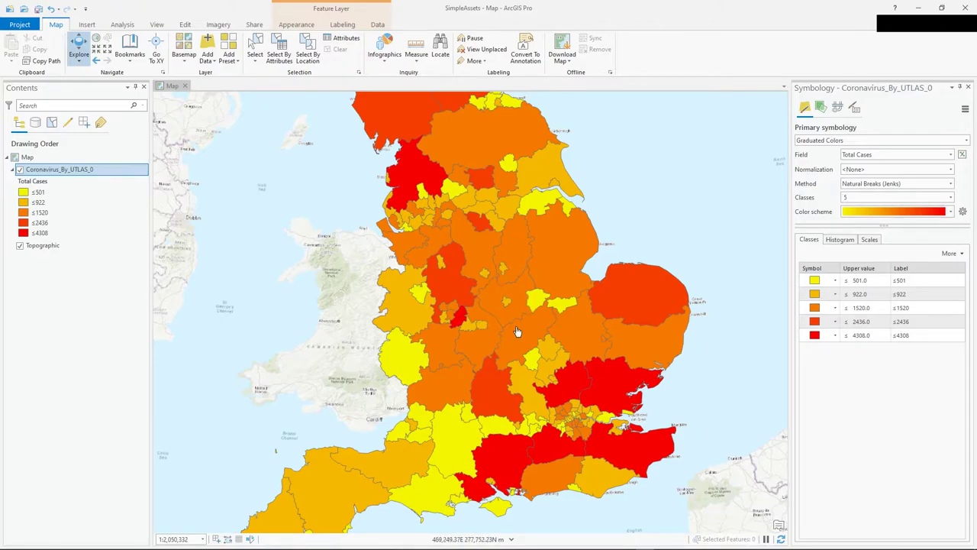
# Look at the layer's appearance options, including the transparency effect, and return to the map.
pyautogui.scroll(2, 517, 331)
pyautogui.press('F2')
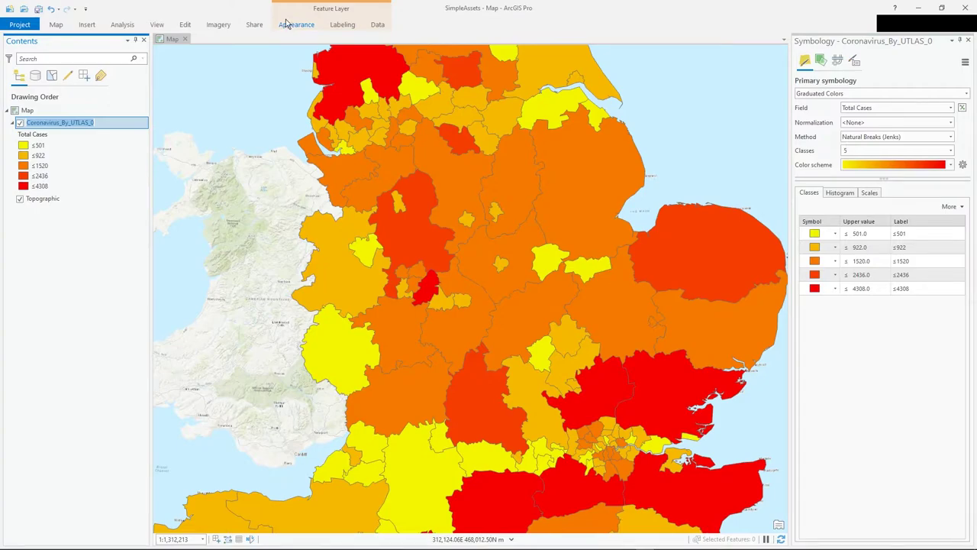
pyautogui.click(288, 25)
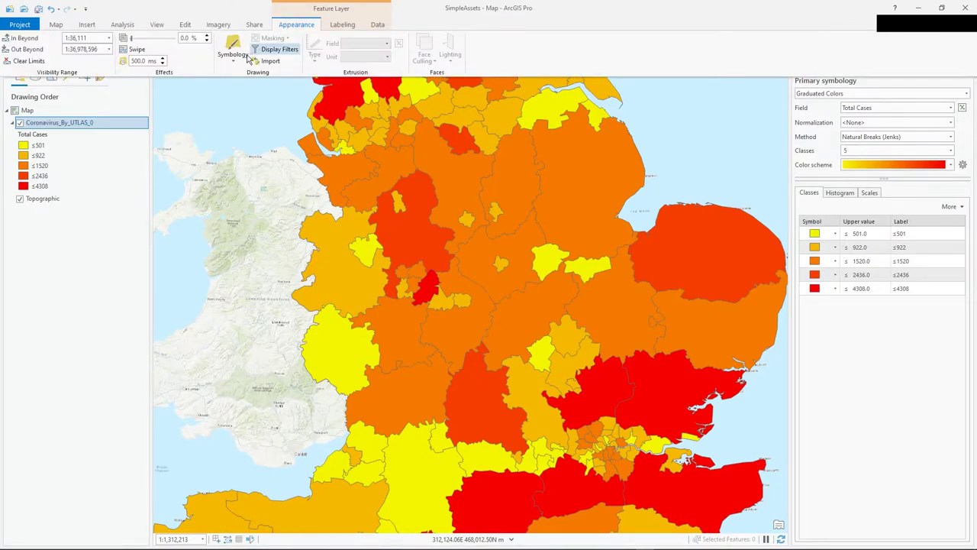
pyautogui.moveTo(132, 41)
pyautogui.mouseDown()
pyautogui.moveTo(169, 40)
pyautogui.moveTo(133, 40)
pyautogui.mouseUp()
pyautogui.click(485, 244)
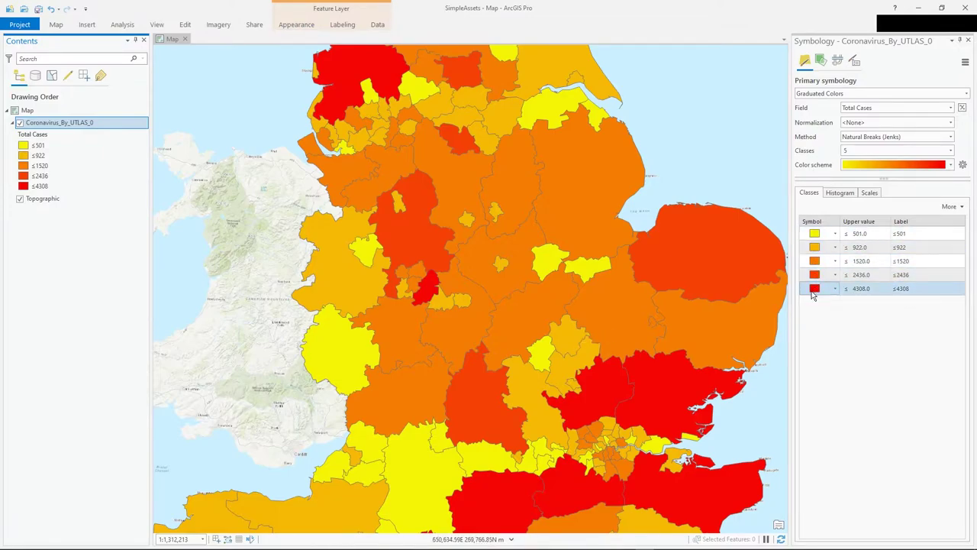
# View the polygon symbol gallery for the highest Total Cases class, return to the class list and look over southern England.
pyautogui.click(815, 290)
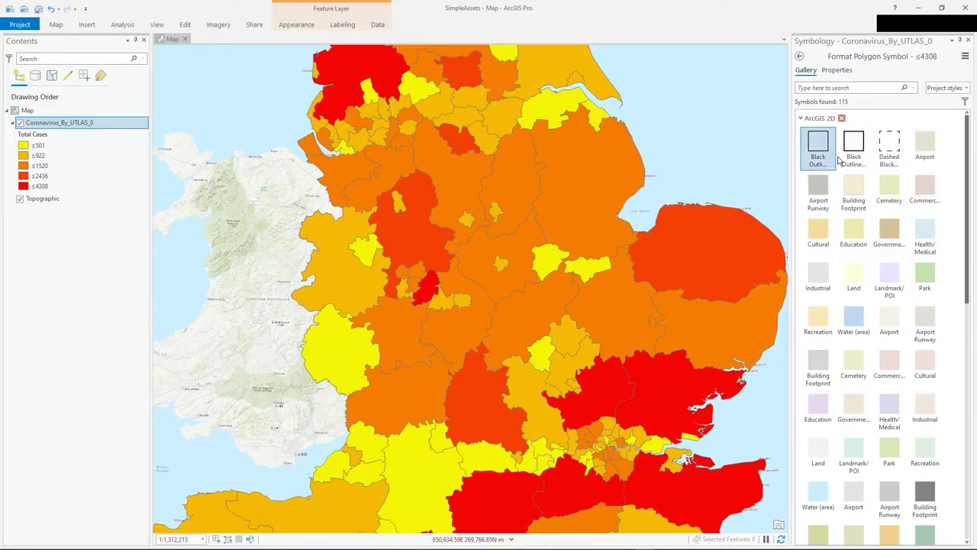
pyautogui.click(799, 60)
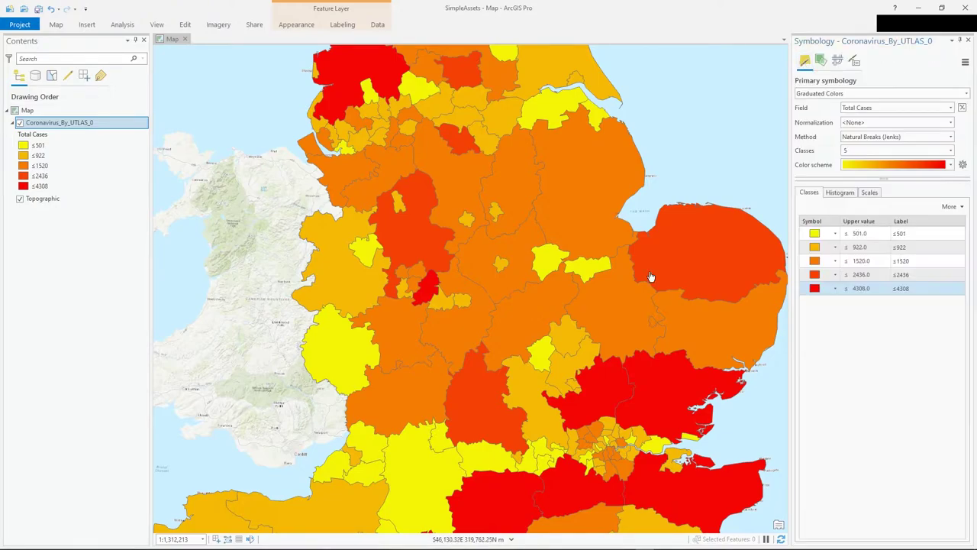
pyautogui.moveTo(571, 321); pyautogui.dragTo(557, 255)
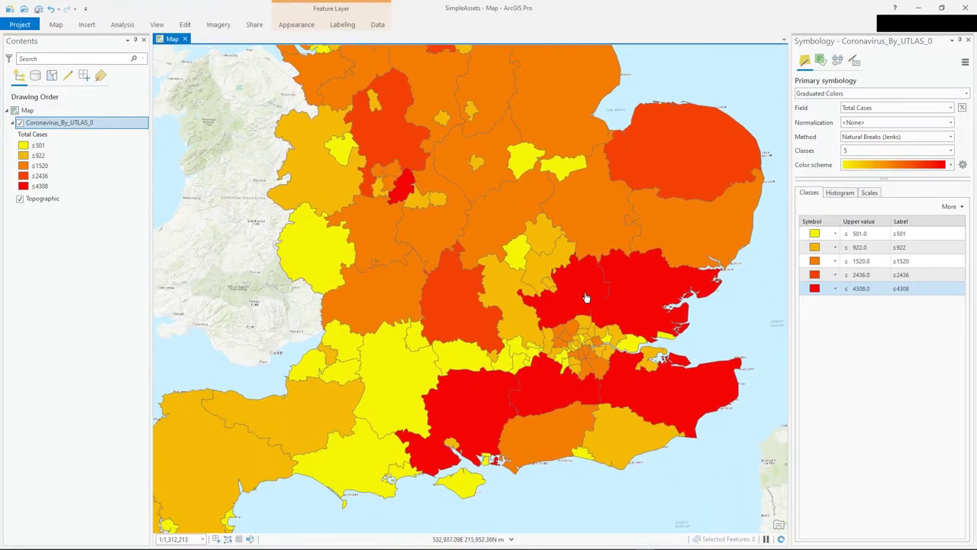
pyautogui.moveTo(586, 298); pyautogui.dragTo(575, 335)
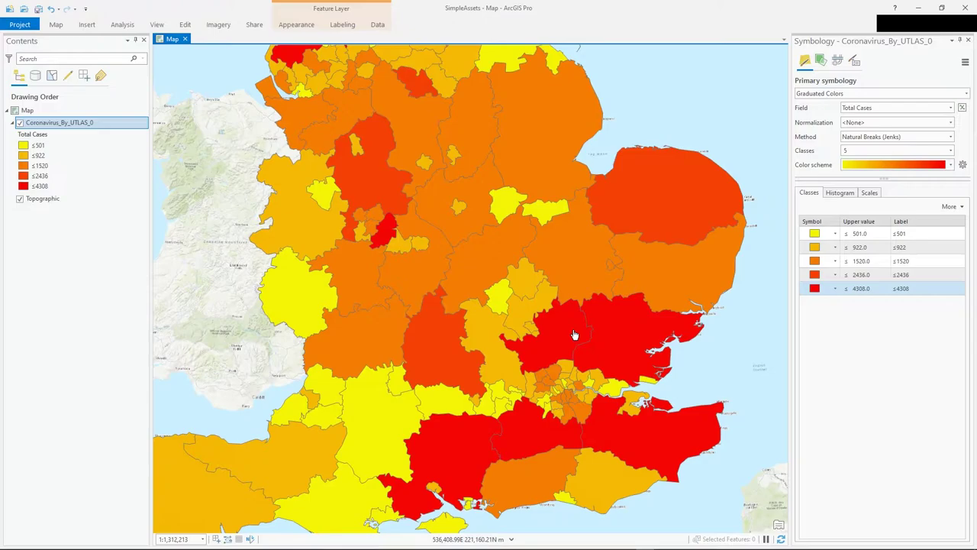
pyautogui.moveTo(574, 336); pyautogui.dragTo(588, 338)
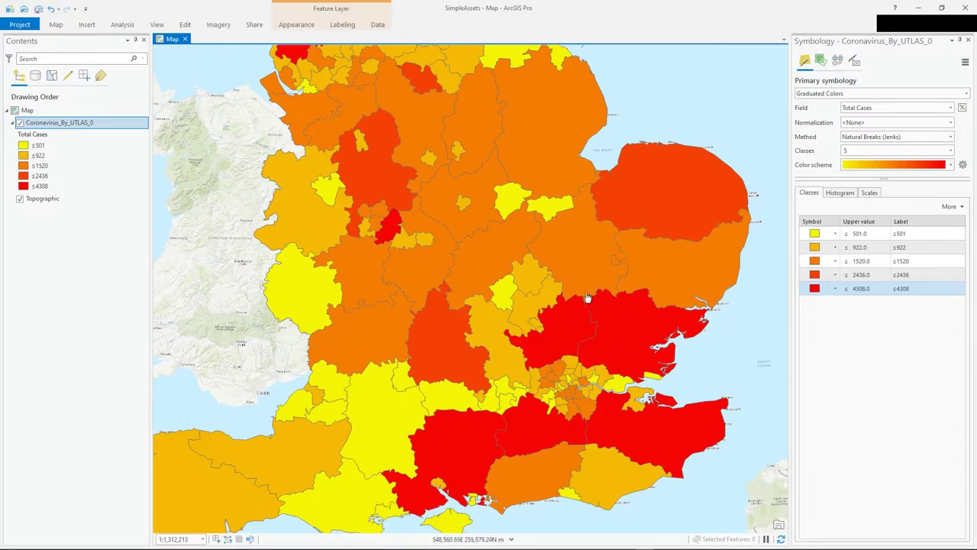
# Replace the Coronavirus_By_UTLAS_0 label expression with the Total Cases field, $feature.total_cases.
pyautogui.rightClick(46, 123)
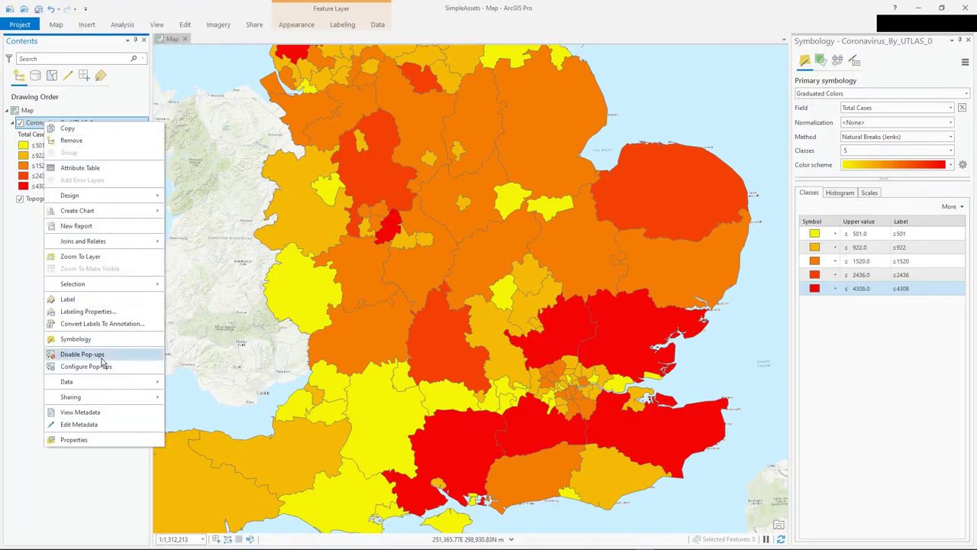
pyautogui.click(92, 313)
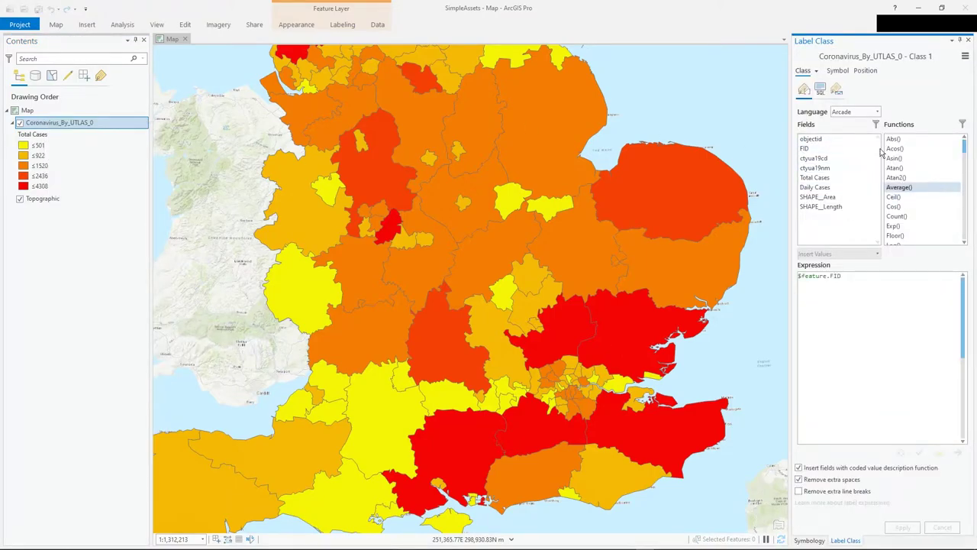
pyautogui.tripleClick(858, 279)
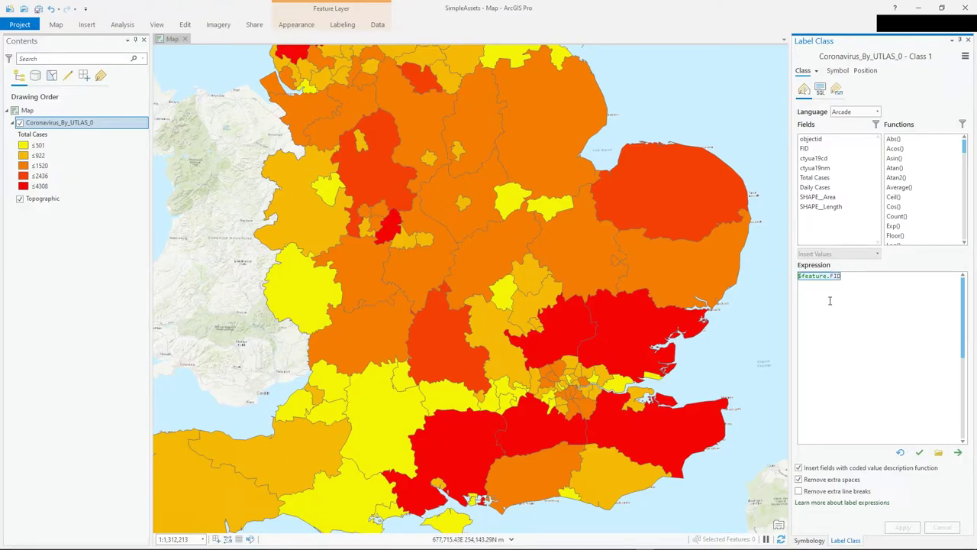
pyautogui.press('Delete')
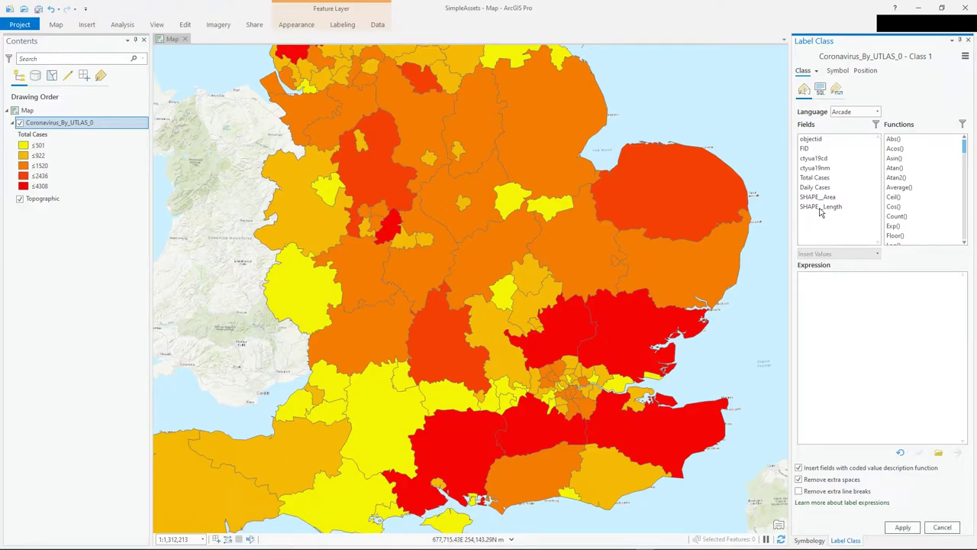
pyautogui.doubleClick(814, 177)
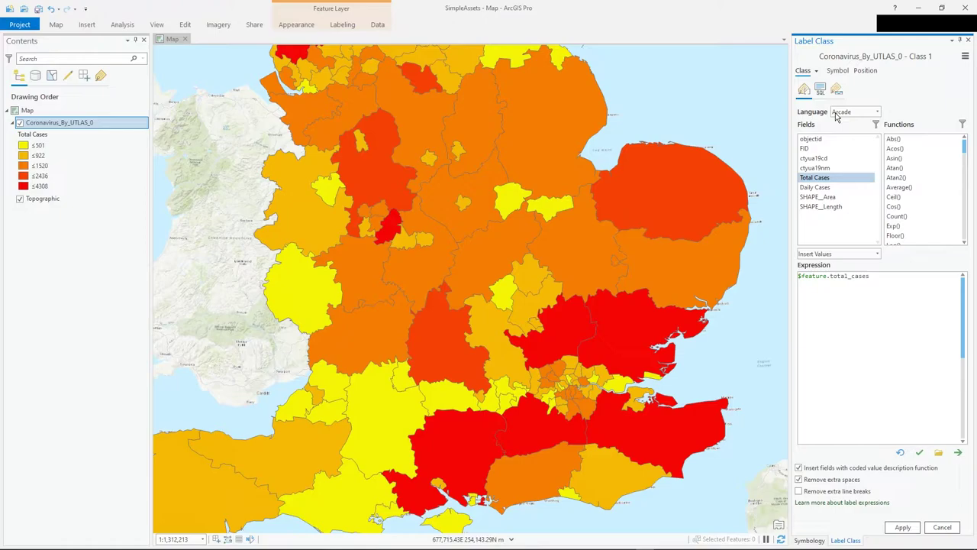
pyautogui.click(861, 308)
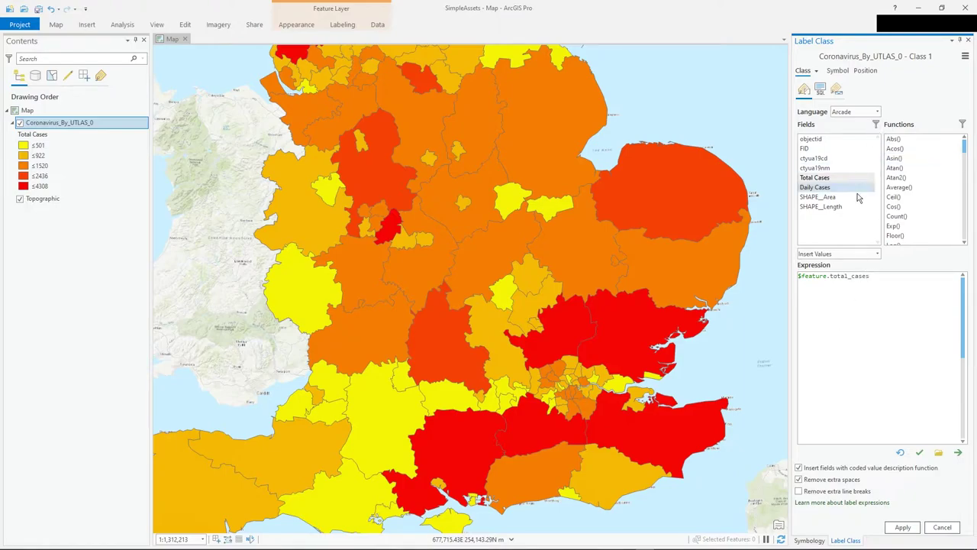
# Check the available expression languages, keep Arcade and apply the label expression.
pyautogui.click(877, 112)
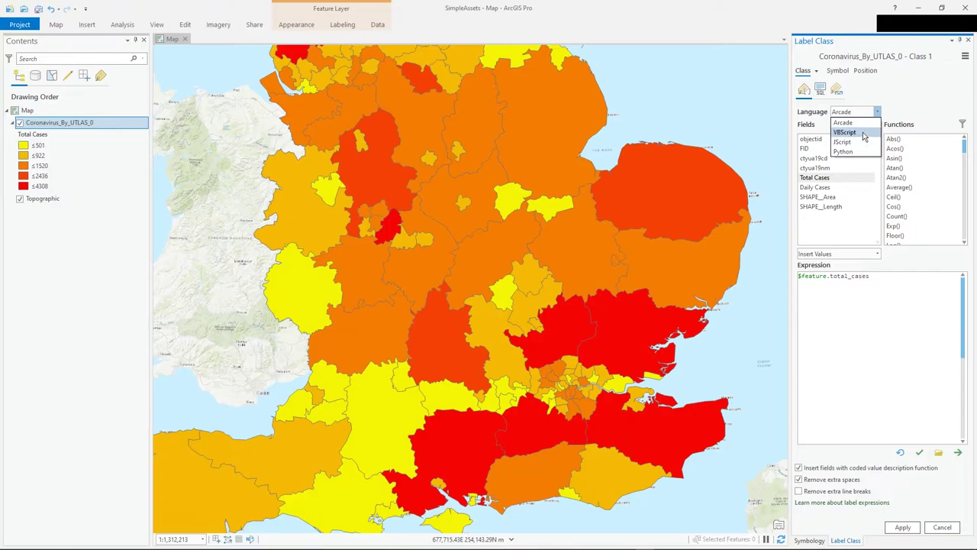
pyautogui.click(906, 117)
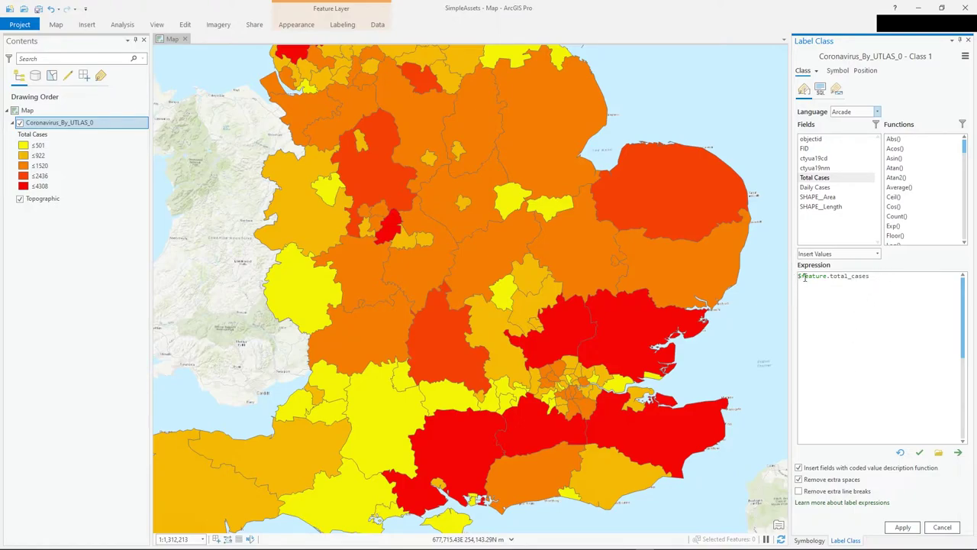
pyautogui.click(902, 527)
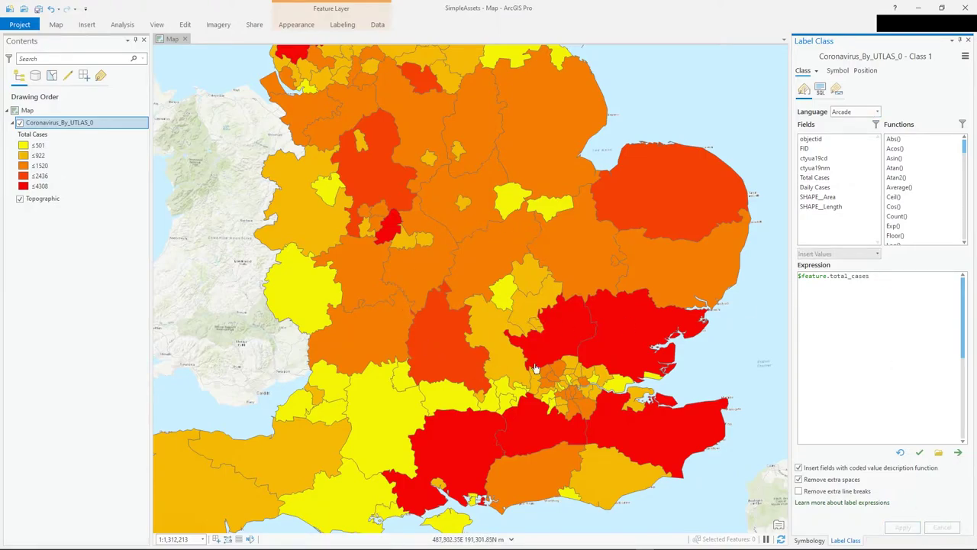
# Turn on labels for the Coronavirus_By_UTLAS_0 layer and check them around London and across England.
pyautogui.click(384, 296)
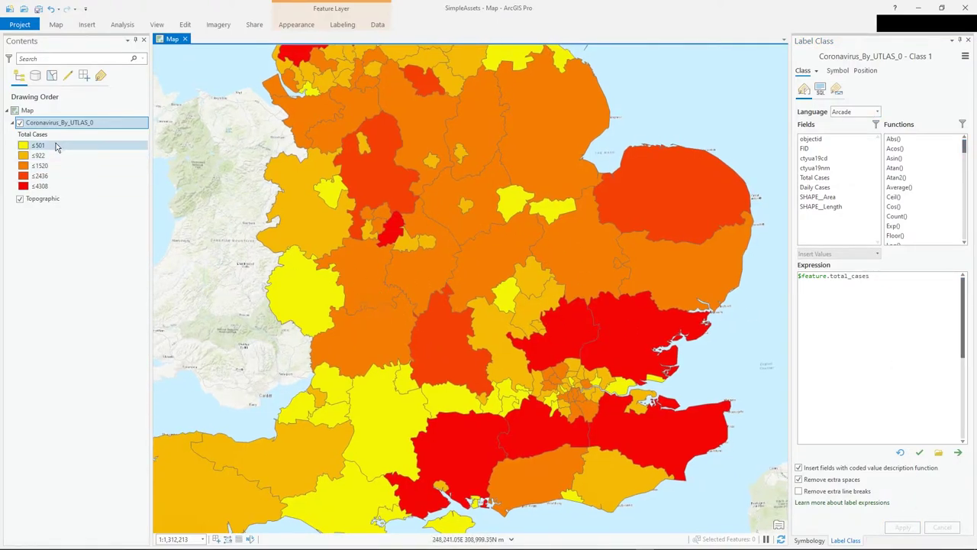
pyautogui.rightClick(37, 122)
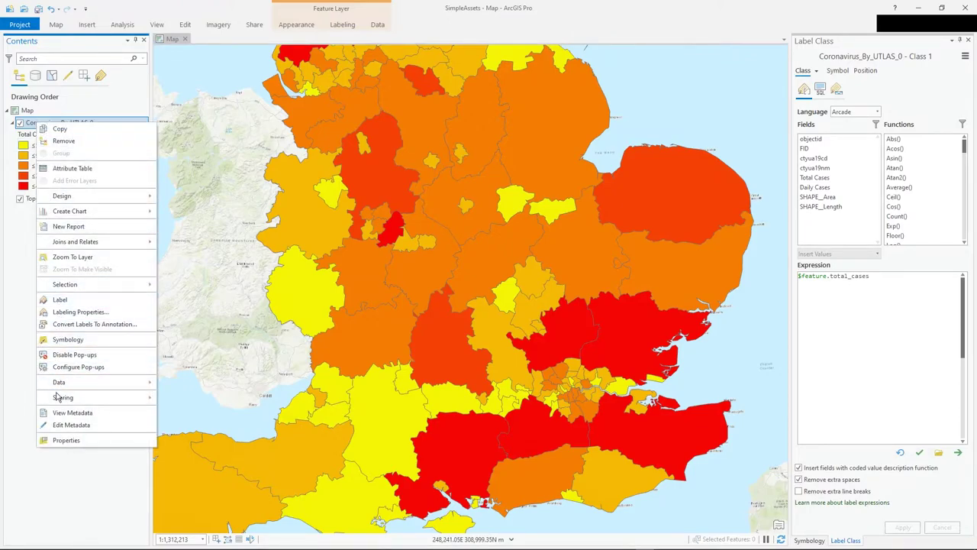
pyautogui.click(44, 301)
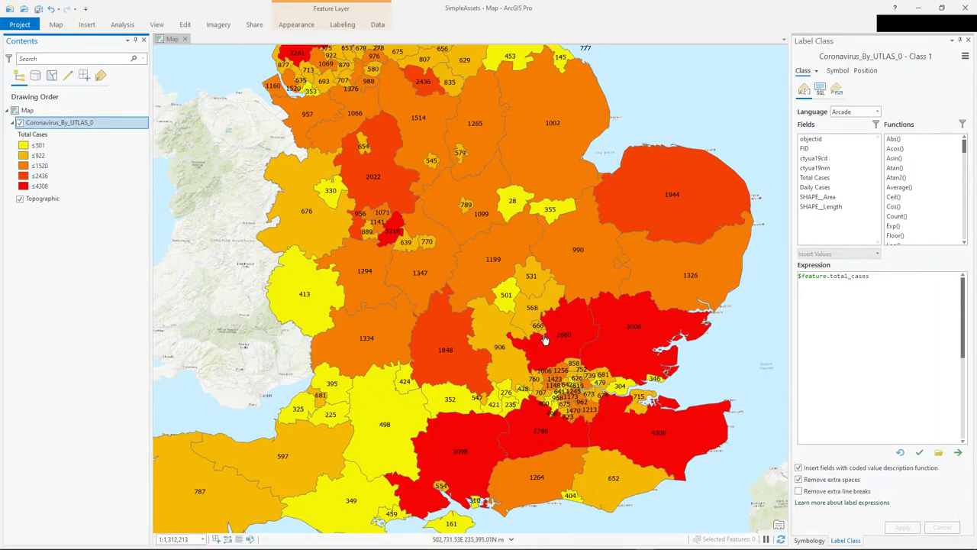
pyautogui.moveTo(603, 330); pyautogui.dragTo(577, 320)
pyautogui.scroll(2, 602, 333)
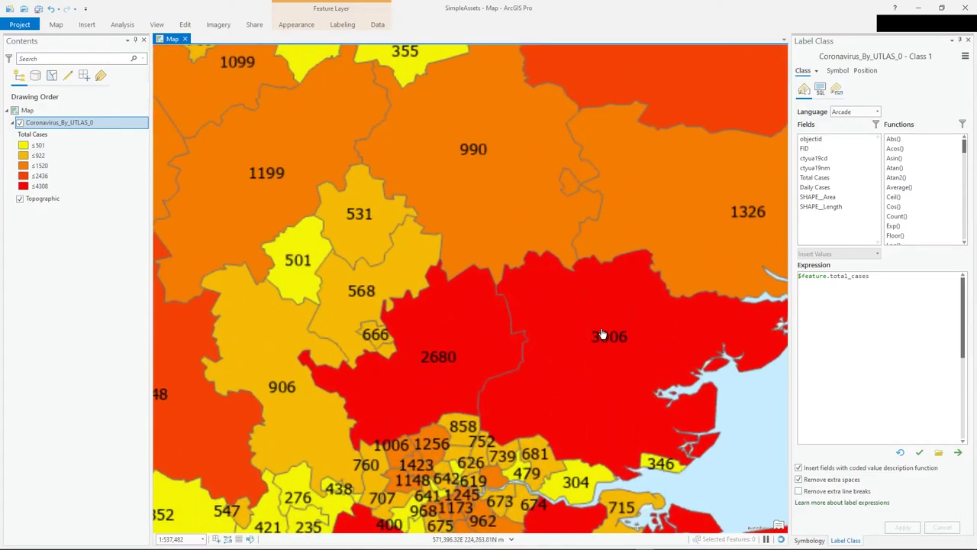
pyautogui.scroll(-2, 602, 334)
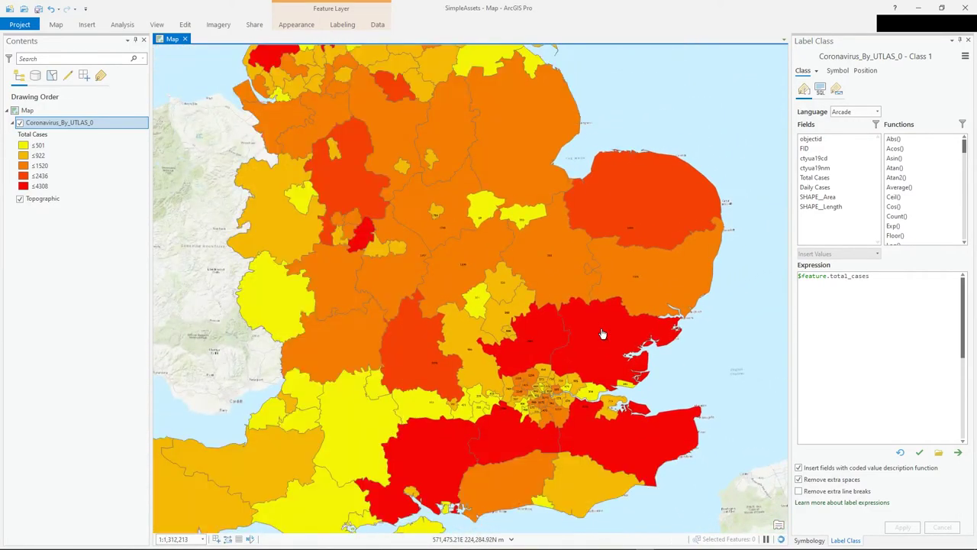
pyautogui.moveTo(541, 307); pyautogui.dragTo(580, 343)
pyautogui.moveTo(561, 274); pyautogui.dragTo(578, 263)
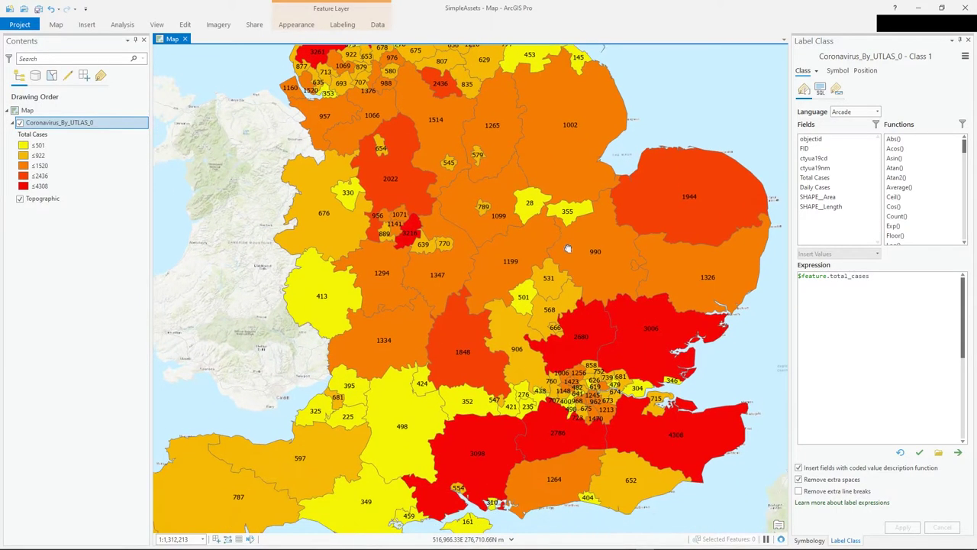
# Replace the label expression with an Arcade if statement that outputs "High!" where $feature.total_cases is greater than 3000.
pyautogui.moveTo(578, 324); pyautogui.dragTo(572, 290)
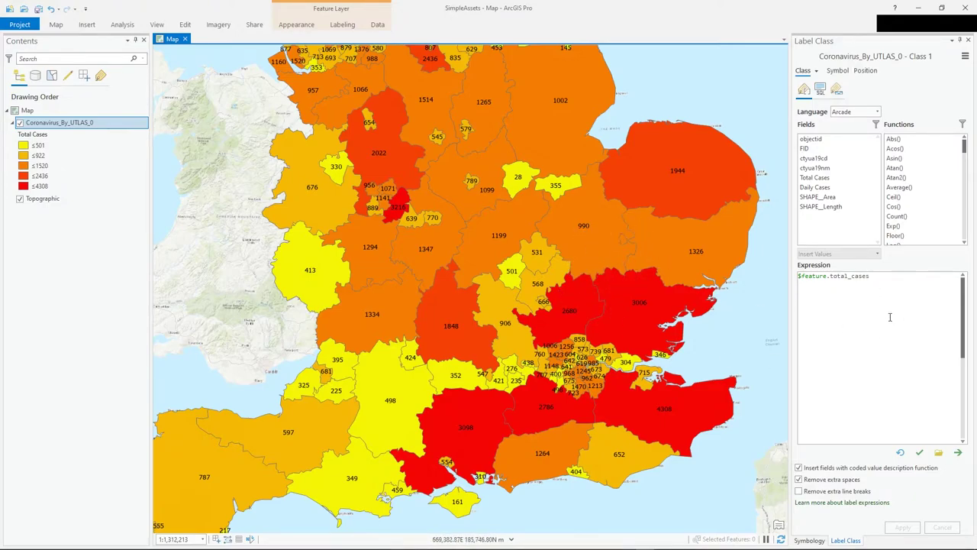
pyautogui.click(877, 284)
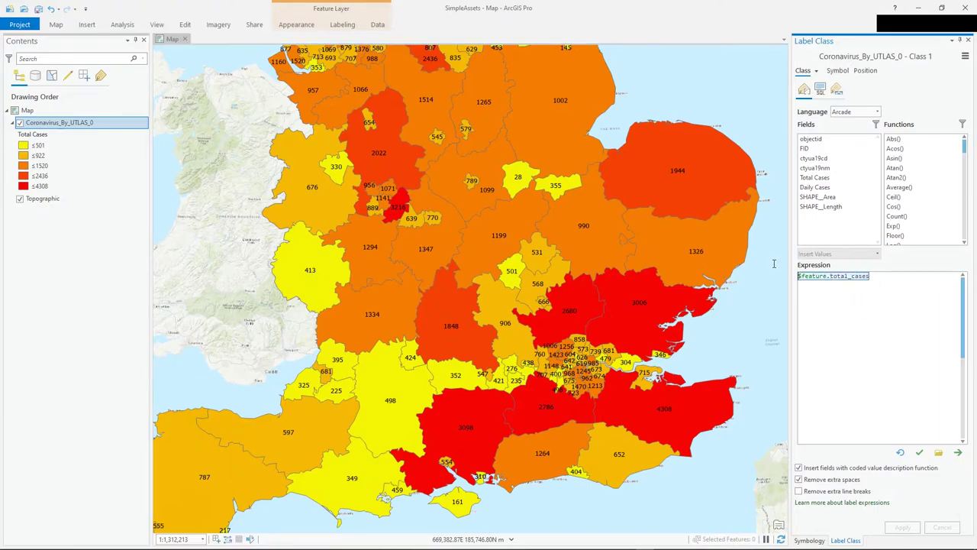
pyautogui.click(853, 335)
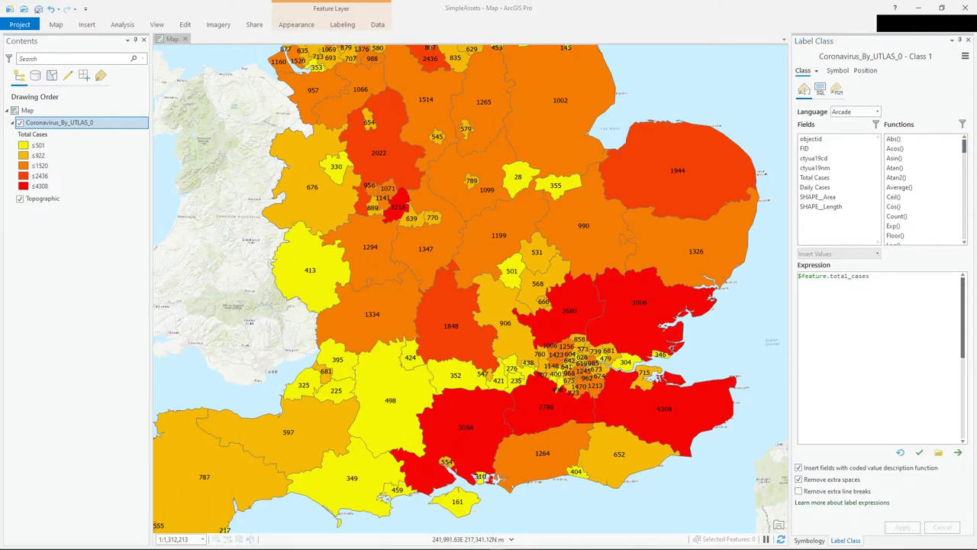
pyautogui.moveTo(870, 275); pyautogui.dragTo(779, 271)
pyautogui.write('if ($feature.total_cases > 3000) { "High!" }')
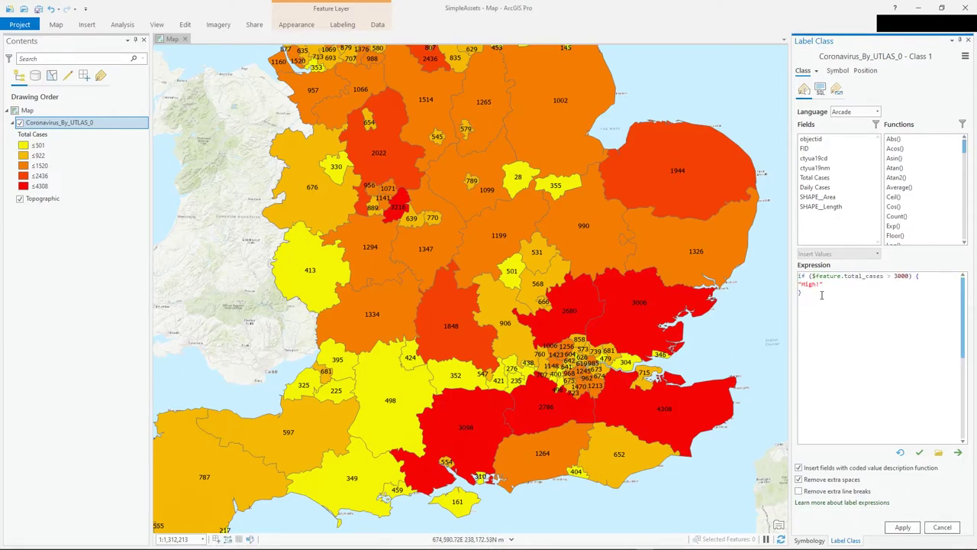
# Review the threshold condition and the "High!" text in the label expression and apply it to the layer.
pyautogui.doubleClick(903, 277)
pyautogui.click(889, 298)
pyautogui.moveTo(813, 276); pyautogui.dragTo(843, 275)
pyautogui.click(833, 290)
pyautogui.moveTo(824, 284); pyautogui.dragTo(796, 283)
pyautogui.click(835, 290)
pyautogui.click(832, 284)
pyautogui.click(902, 527)
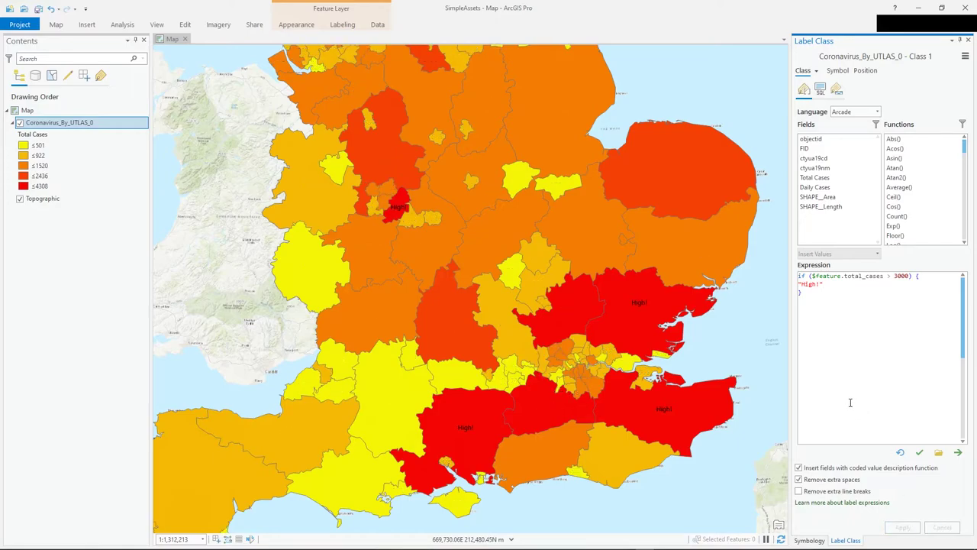
# Check the total cases of Essex, Kent and Hampshire in their map pop-ups against the "High!" labels.
pyautogui.moveTo(647, 269); pyautogui.dragTo(590, 297)
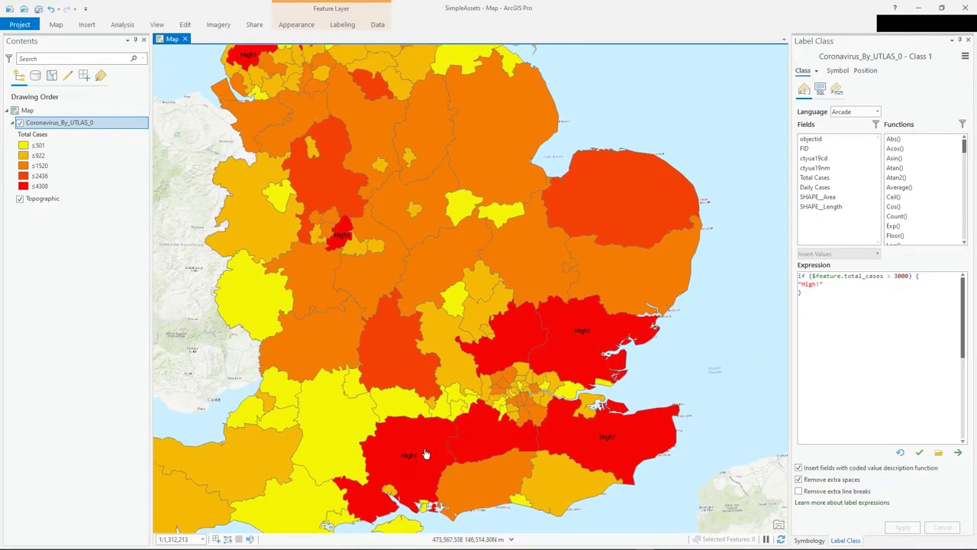
pyautogui.click(577, 352)
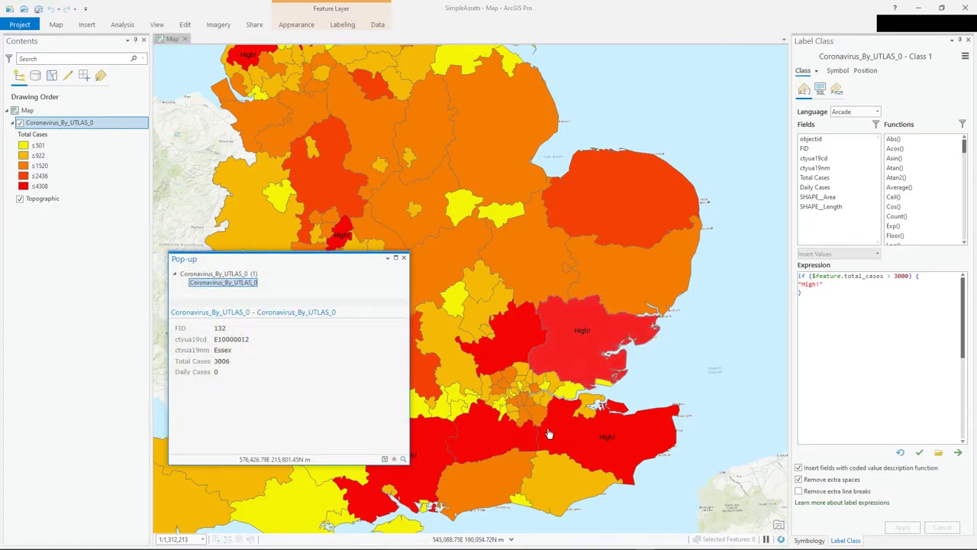
pyautogui.click(592, 440)
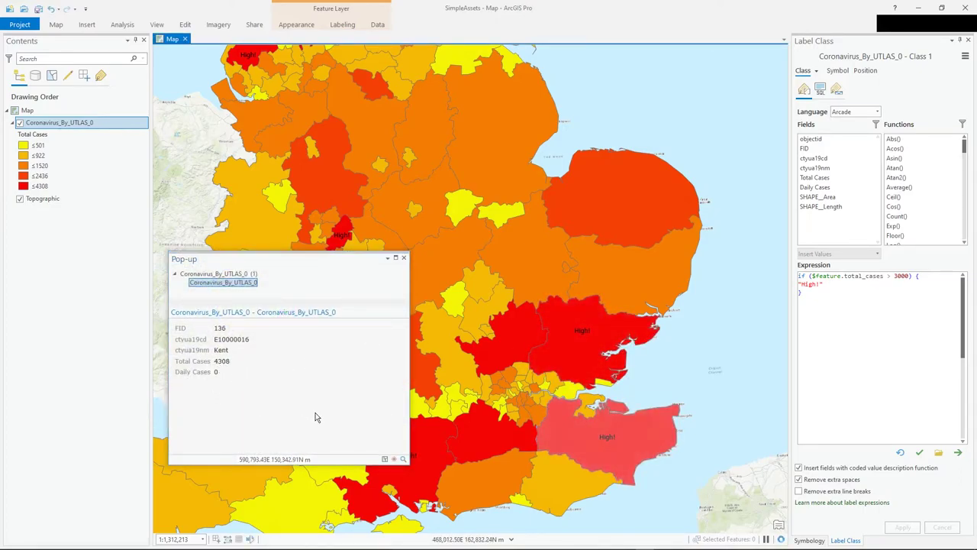
pyautogui.click(431, 446)
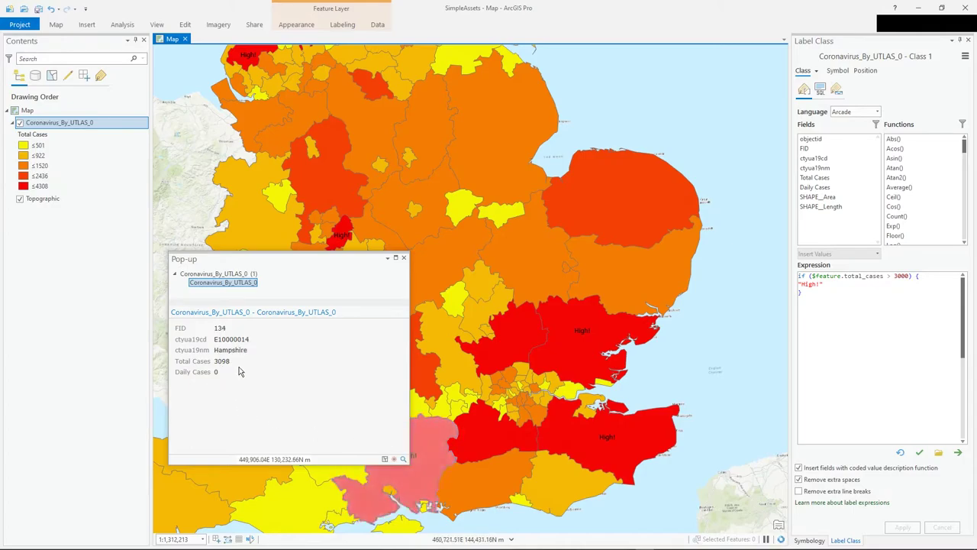
pyautogui.click(403, 257)
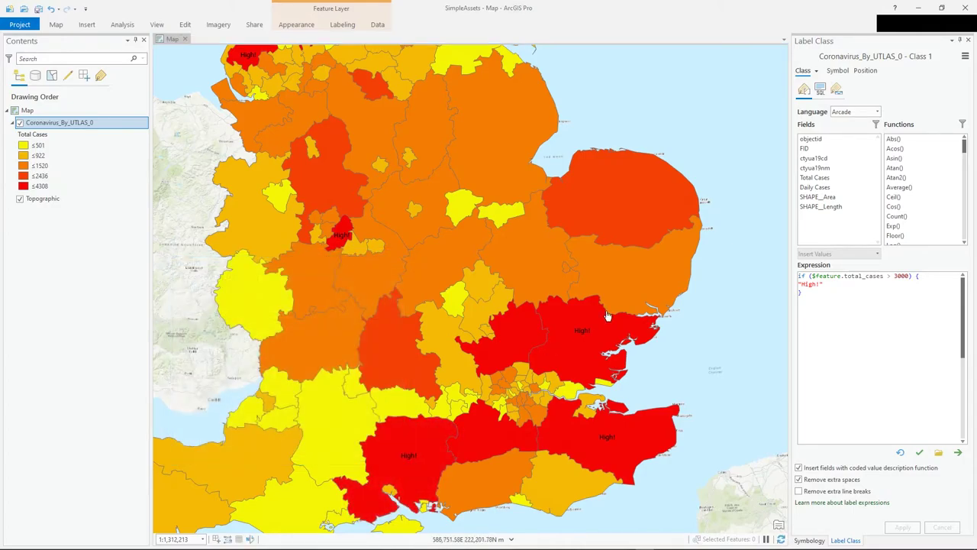
pyautogui.moveTo(602, 343); pyautogui.dragTo(639, 360)
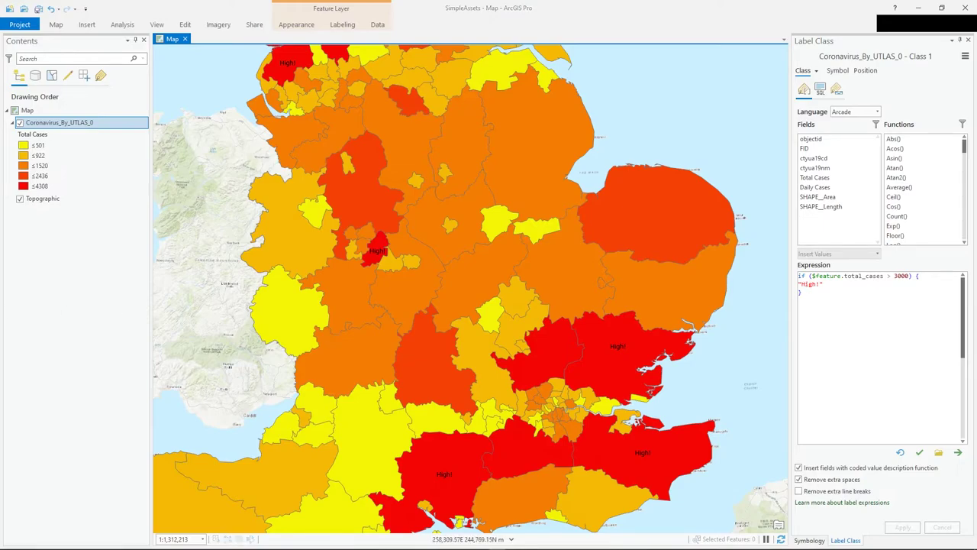
# Replace the expression with an if/else returning "HIGH!" at font size 15 above 3000 cases, otherwise $feature.total_cases at size 10, and widen the pane.
pyautogui.click(870, 344)
pyautogui.hotkey('ctrl', 'a')
pyautogui.write('if ($feature.total_cases > 3000) { return "<FNT size = \'15\'>" + "HIGH!" + "</FNT>" } else { return "<FNT size = \'10\'>" + $feature.total_cases + "</FNT>" }')
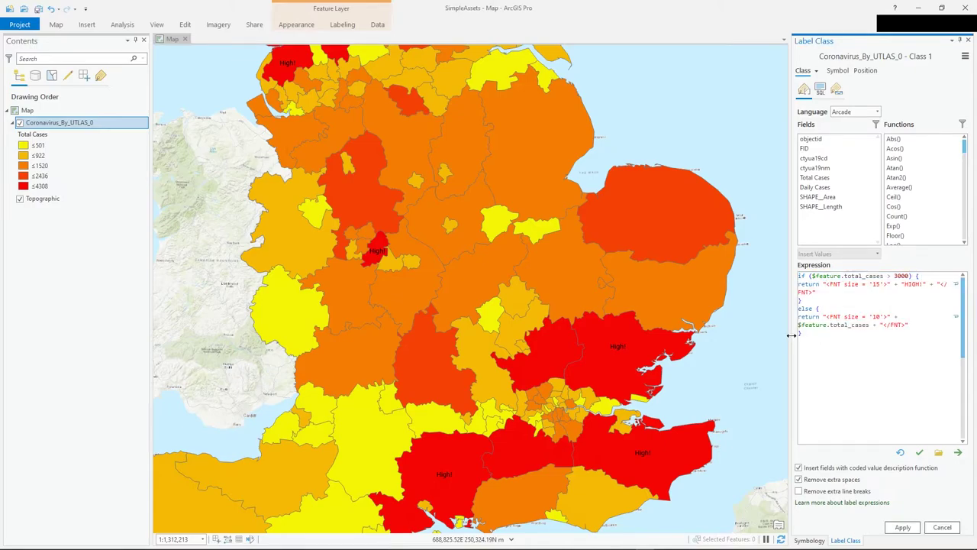
pyautogui.moveTo(759, 334); pyautogui.dragTo(687, 335)
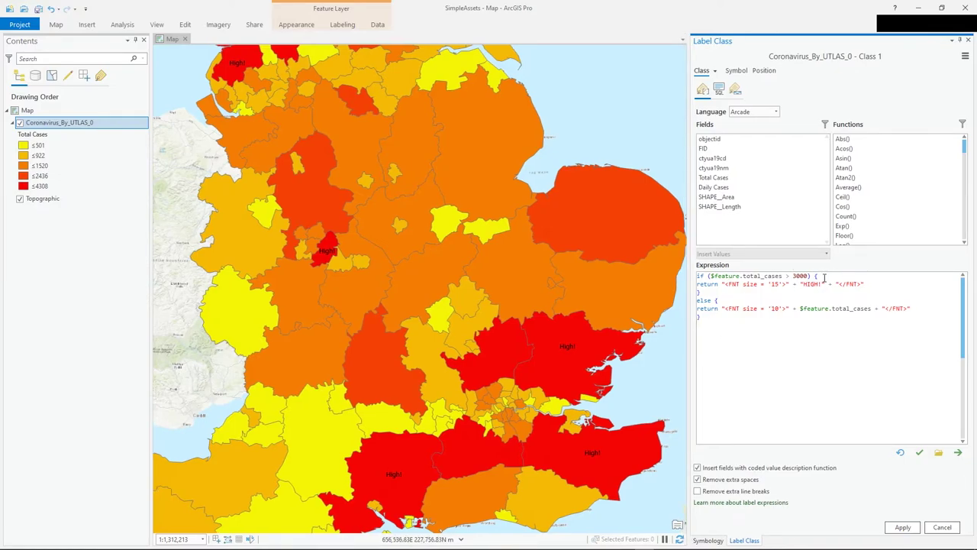
# Examine the if/else expression: the 3000 threshold, the FNT size tags, the "HIGH!" text and the total_cases value in the else branch.
pyautogui.moveTo(809, 276); pyautogui.dragTo(733, 276)
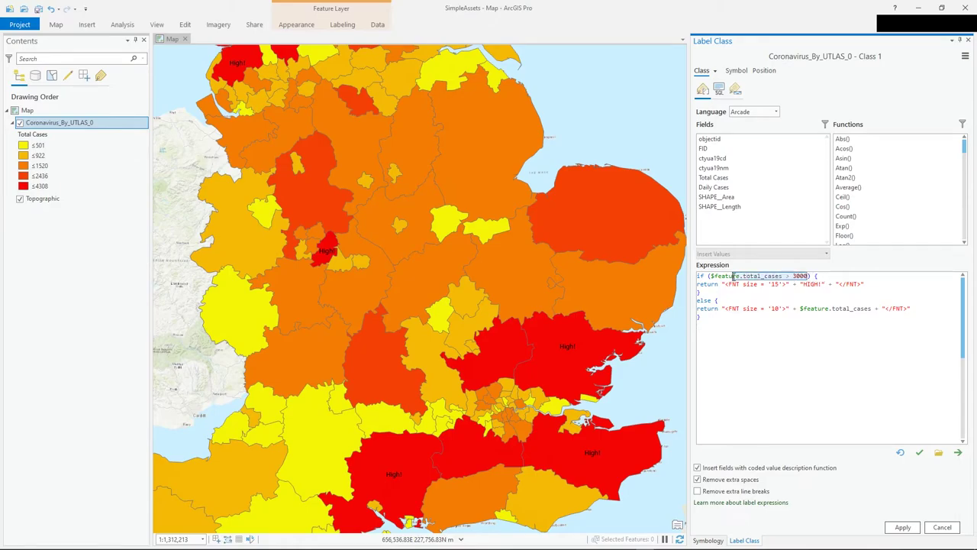
pyautogui.click(813, 278)
pyautogui.doubleClick(811, 283)
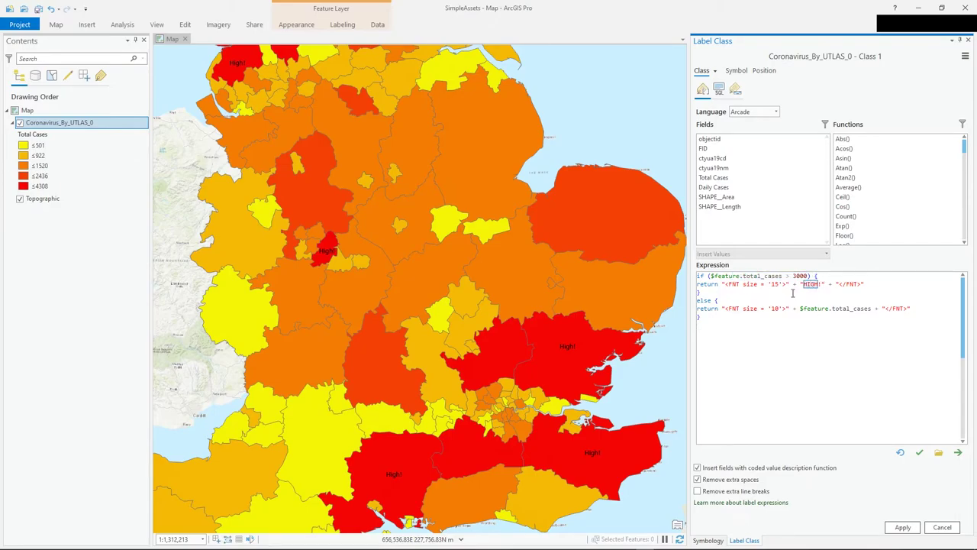
pyautogui.moveTo(783, 284); pyautogui.dragTo(729, 284)
pyautogui.click(772, 284)
pyautogui.doubleClick(794, 276)
pyautogui.write('3000')
pyautogui.doubleClick(811, 284)
pyautogui.click(778, 291)
pyautogui.moveTo(860, 284); pyautogui.dragTo(839, 284)
pyautogui.click(868, 284)
pyautogui.doubleClick(778, 308)
pyautogui.moveTo(871, 308); pyautogui.dragTo(799, 310)
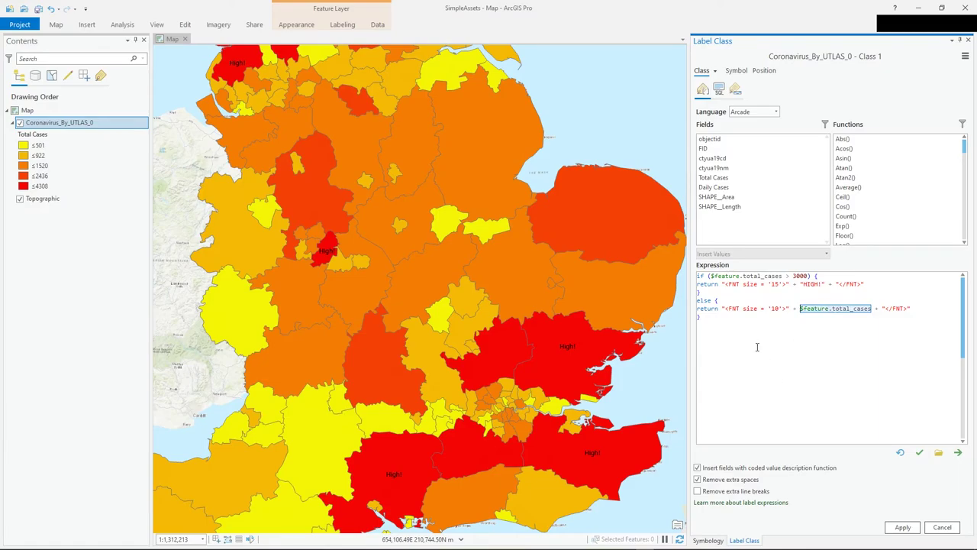
pyautogui.click(739, 330)
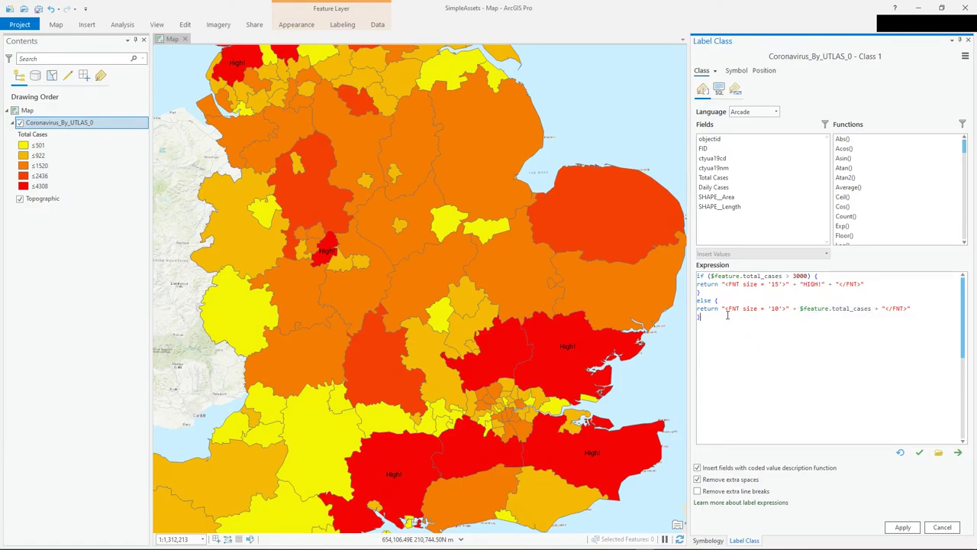
# Validate the if/else label expression and apply it to the Coronavirus_By_UTLAS_0 labels.
pyautogui.click(920, 454)
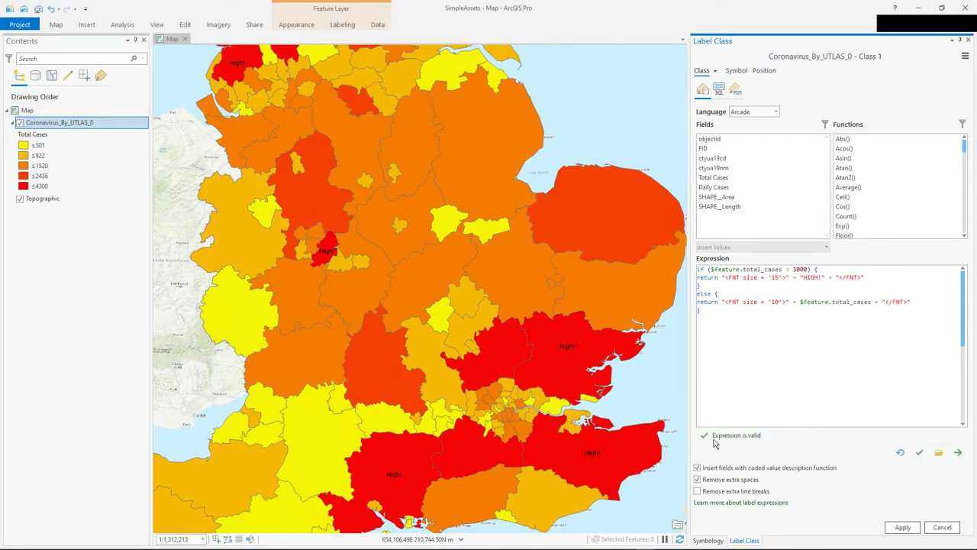
pyautogui.moveTo(448, 327); pyautogui.dragTo(432, 352)
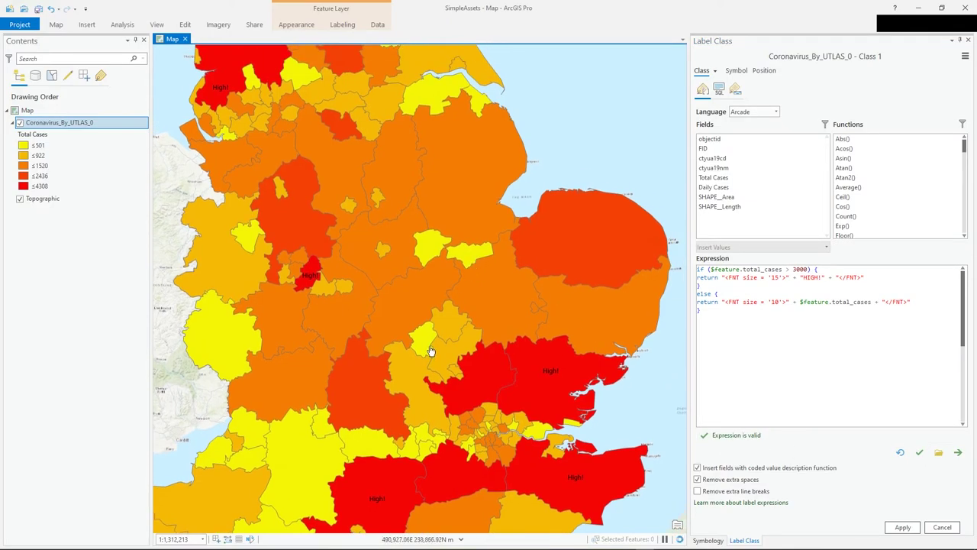
pyautogui.click(902, 528)
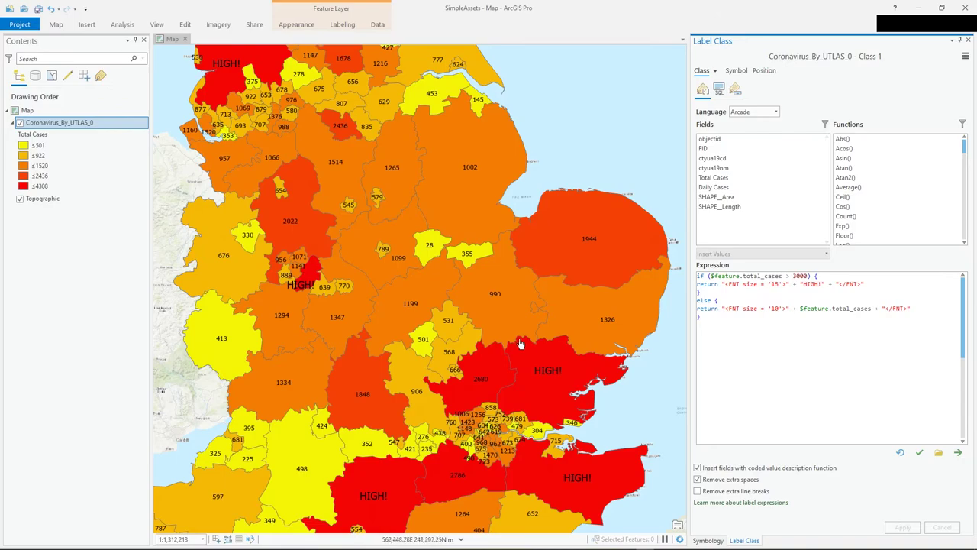
# Check the "HIGH!" and case-number labels at different scales around London and across England, and look over the function list.
pyautogui.moveTo(525, 345)
pyautogui.mouseDown()
pyautogui.moveTo(571, 316)
pyautogui.moveTo(535, 326)
pyautogui.moveTo(468, 308)
pyautogui.mouseUp()
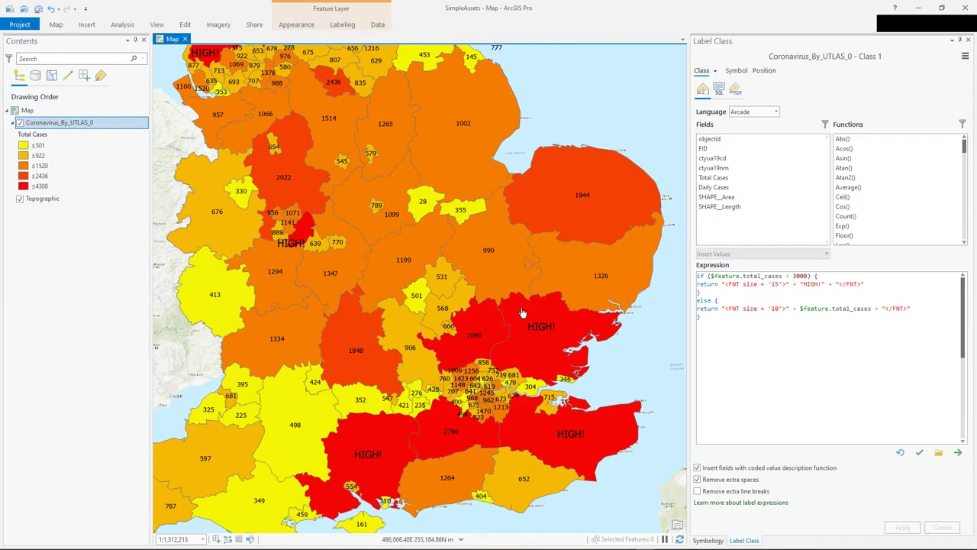
pyautogui.scroll(2, 488, 336)
pyautogui.scroll(-2, 490, 337)
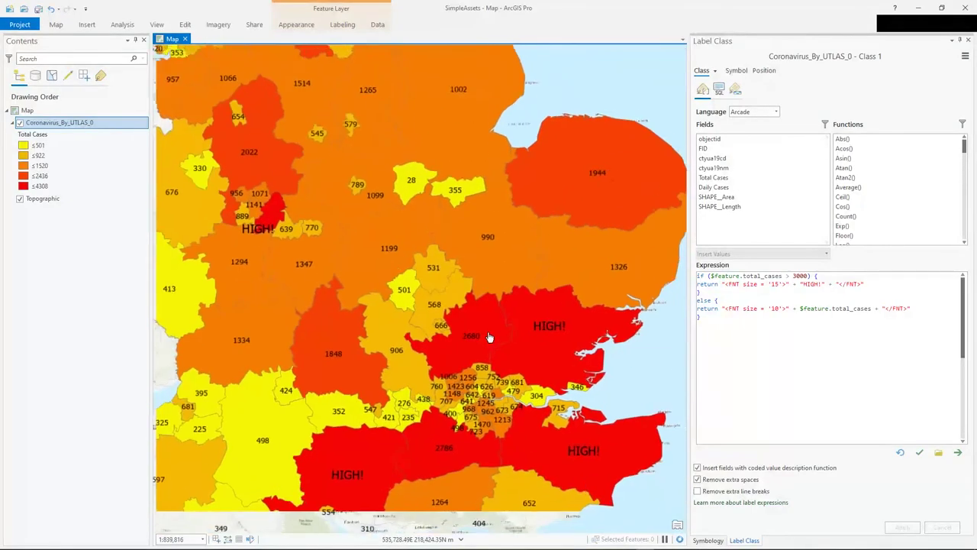
pyautogui.scroll(2, 480, 302)
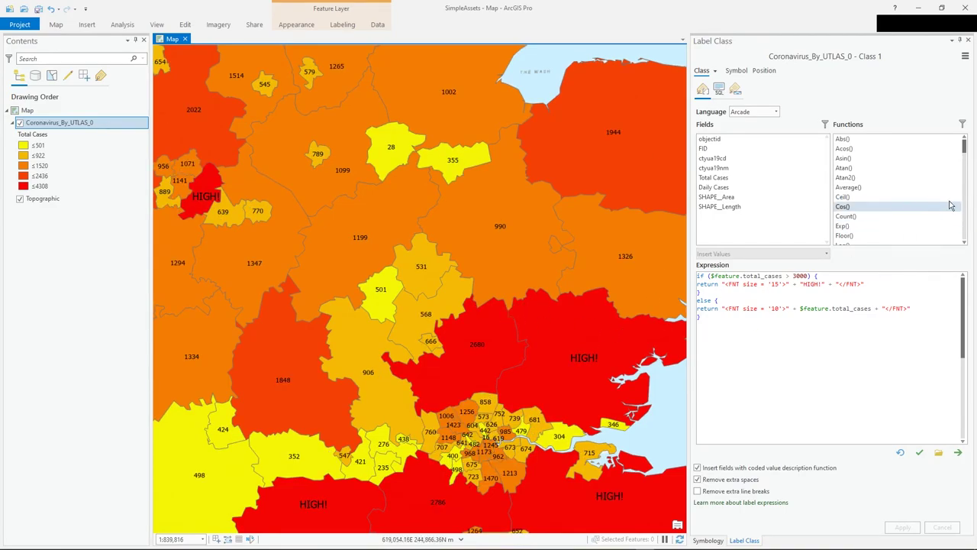
pyautogui.moveTo(967, 146); pyautogui.dragTo(944, 160)
pyautogui.scroll(-2, 501, 328)
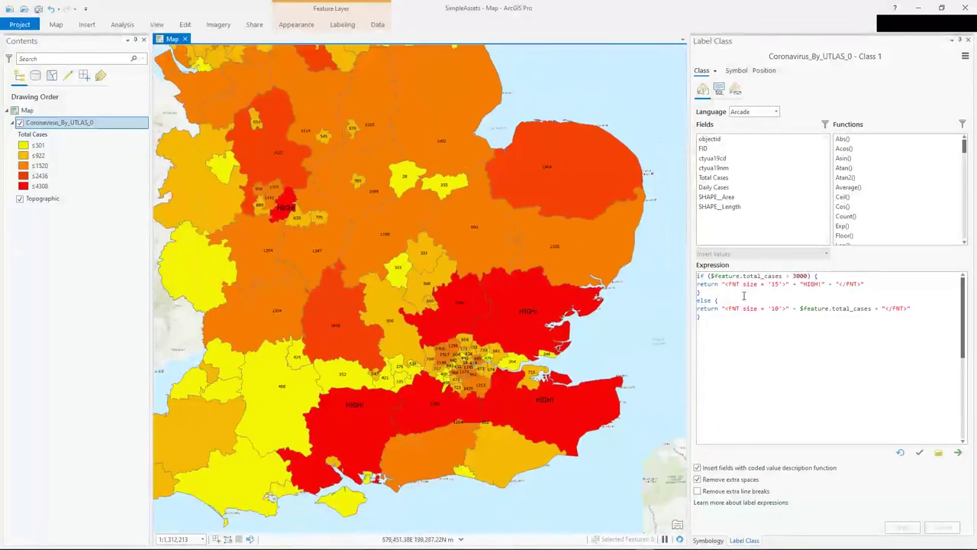
pyautogui.scroll(-1, 471, 255)
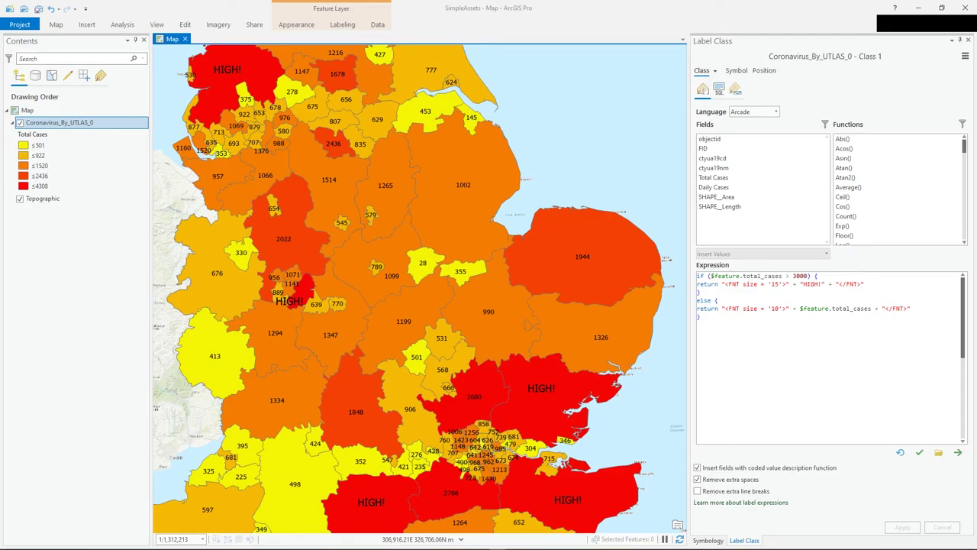
# Switch to Notepad++ to view the saved expression in arcadeexample.lxp, select its whole code and return to the ArcGIS Pro map.
pyautogui.hotkey('alt', 'Tab')
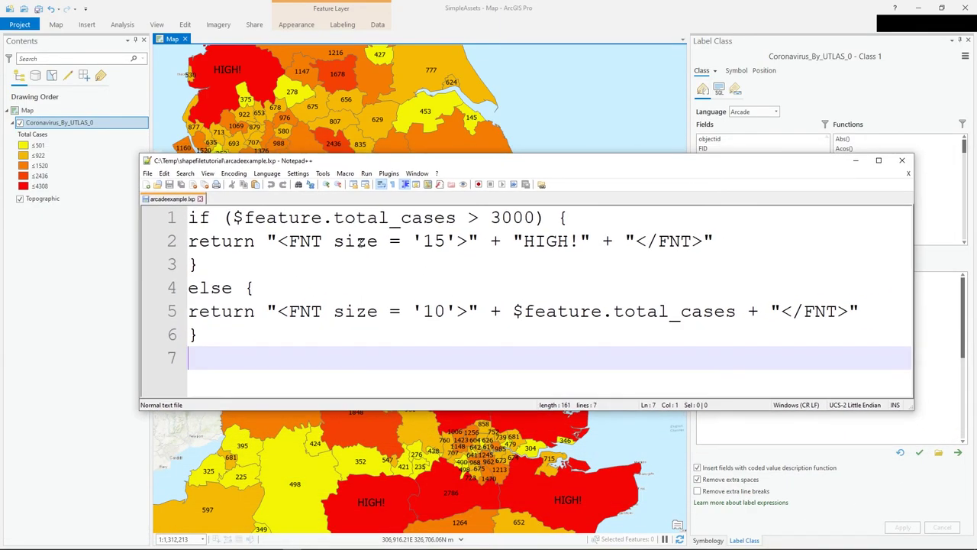
pyautogui.click(201, 336)
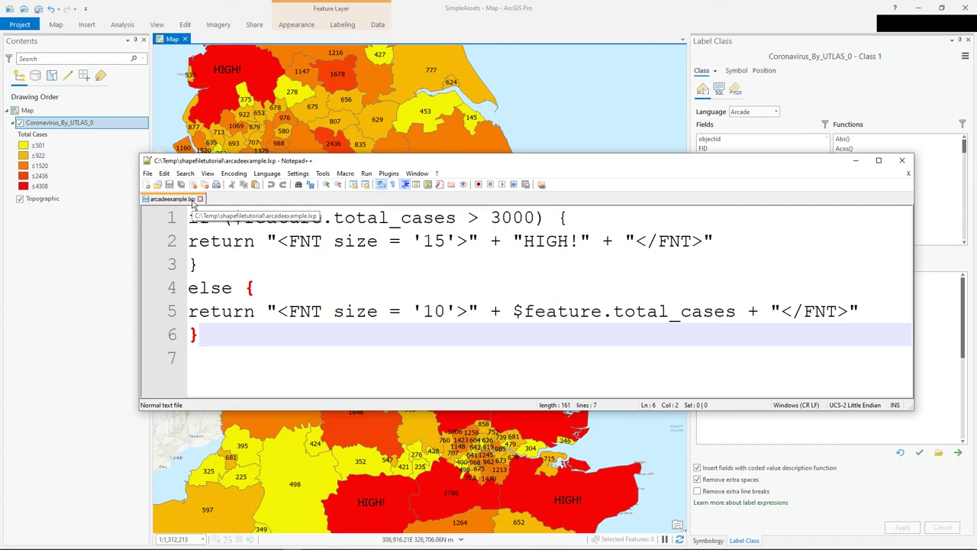
pyautogui.moveTo(189, 218); pyautogui.dragTo(583, 323)
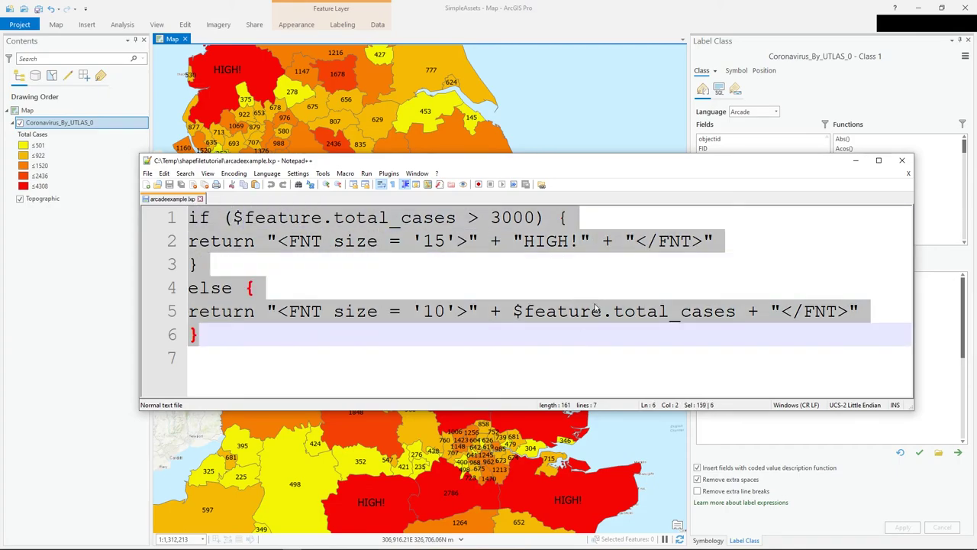
pyautogui.moveTo(746, 166); pyautogui.dragTo(257, 222)
pyautogui.click(326, 315)
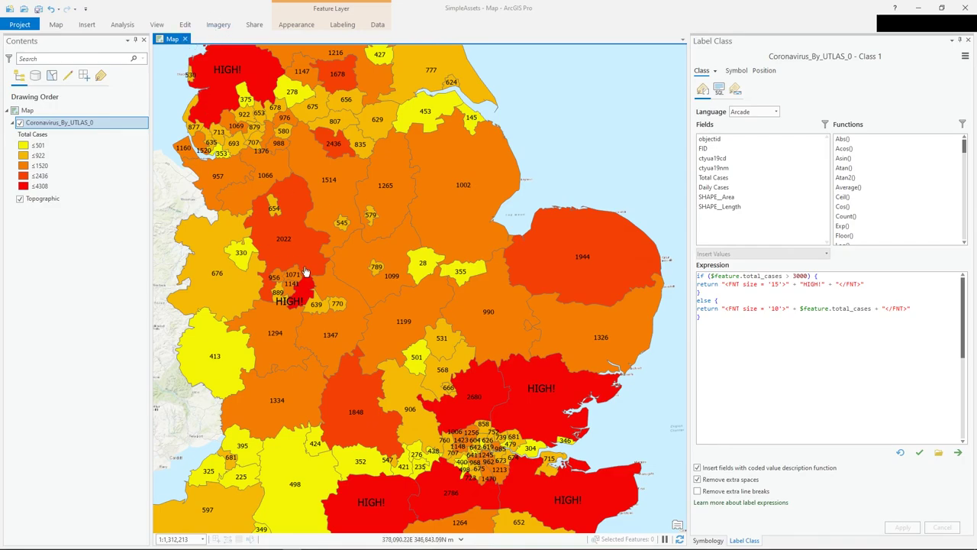
# View the graduated colors symbology of Coronavirus_By_UTLAS_0 and look over the labelled areas of northern and central England.
pyautogui.click(709, 540)
pyautogui.moveTo(354, 234); pyautogui.dragTo(352, 305)
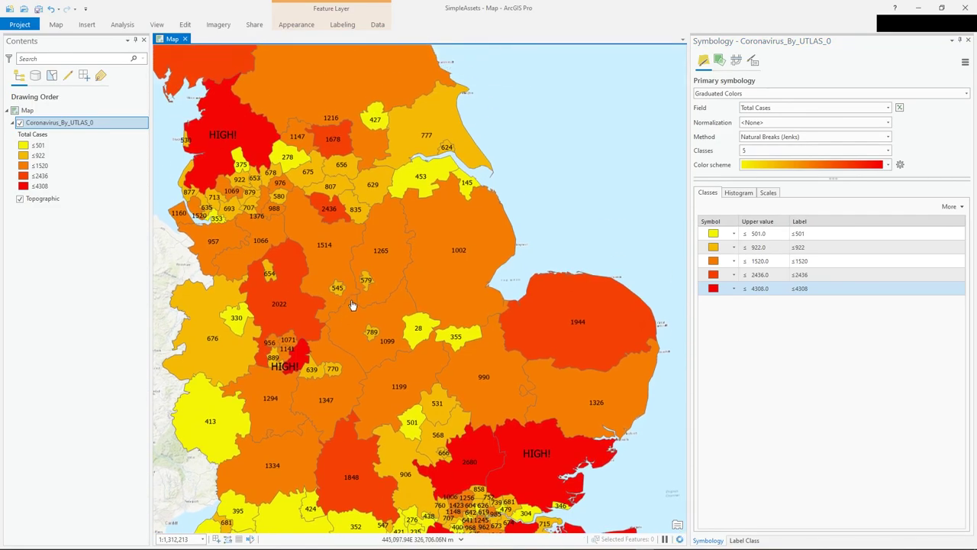
pyautogui.moveTo(401, 306); pyautogui.dragTo(411, 273)
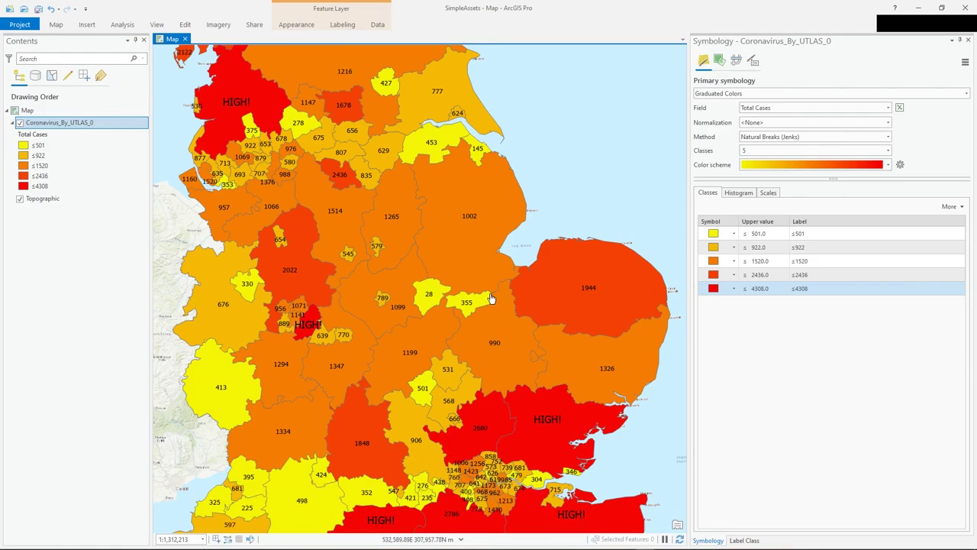
pyautogui.moveTo(491, 298); pyautogui.dragTo(493, 384)
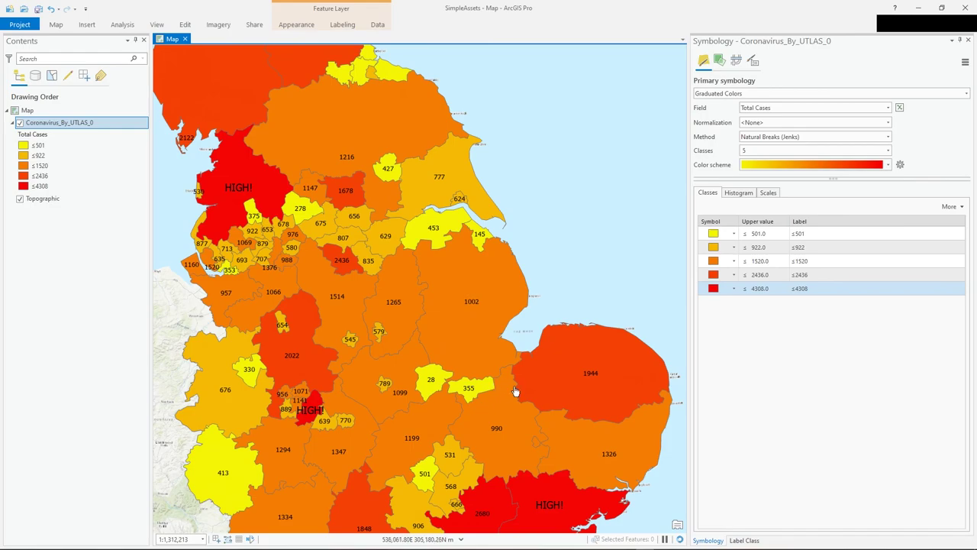